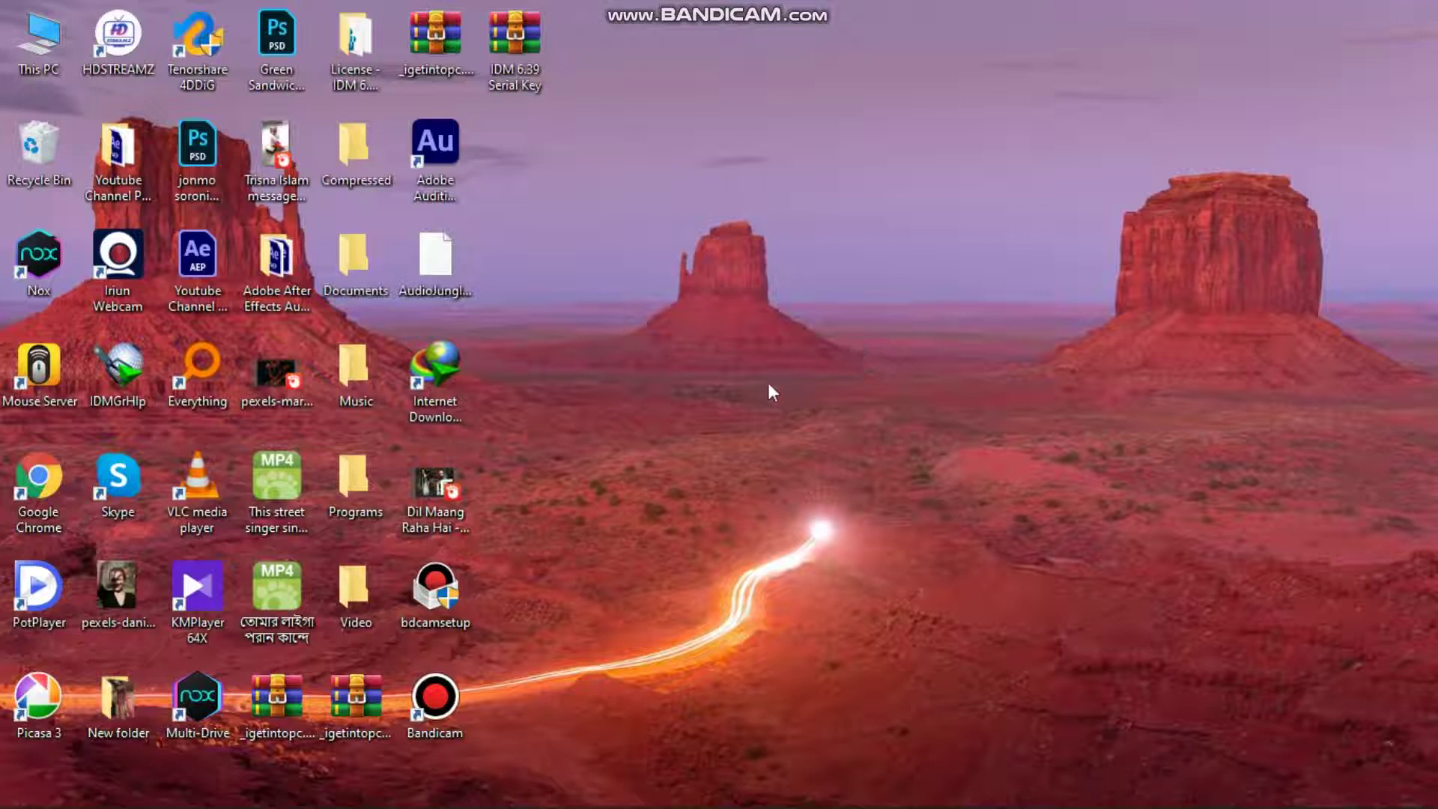
Open Internet Download Manager, view its version and licence details in the About window, and minimize the program.
double_click(470, 374)
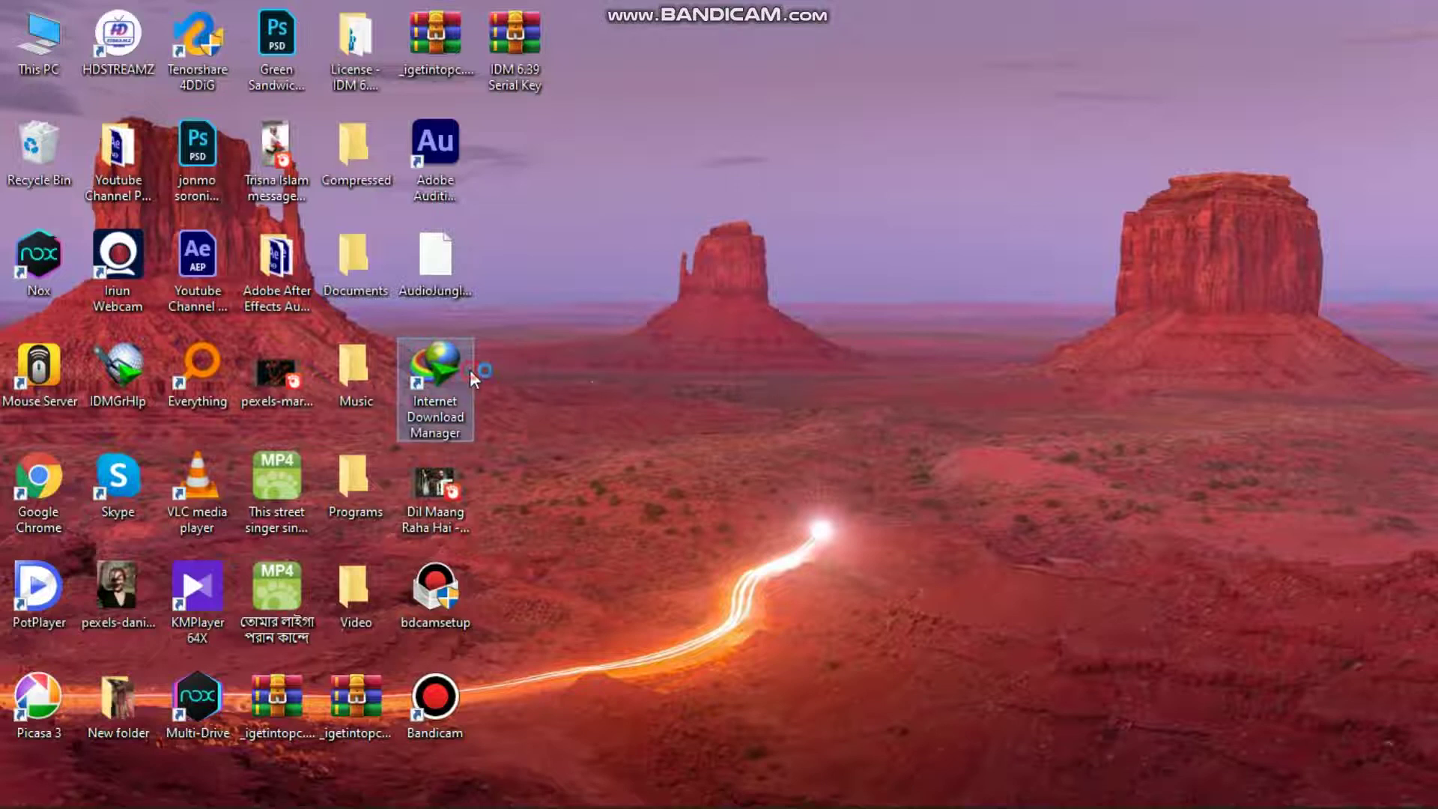
left_click_drag(429, 152, 722, 113)
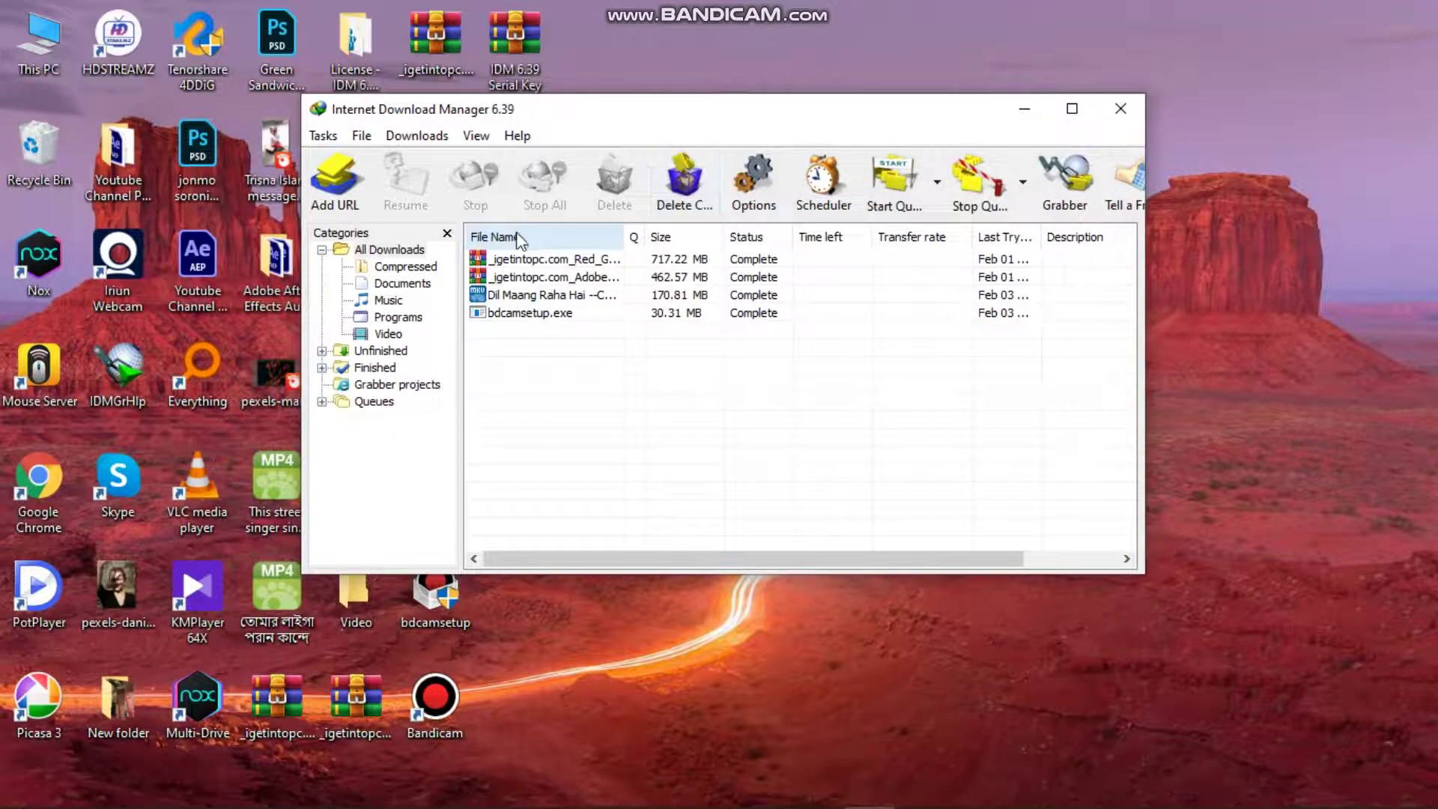
left_click(517, 136)
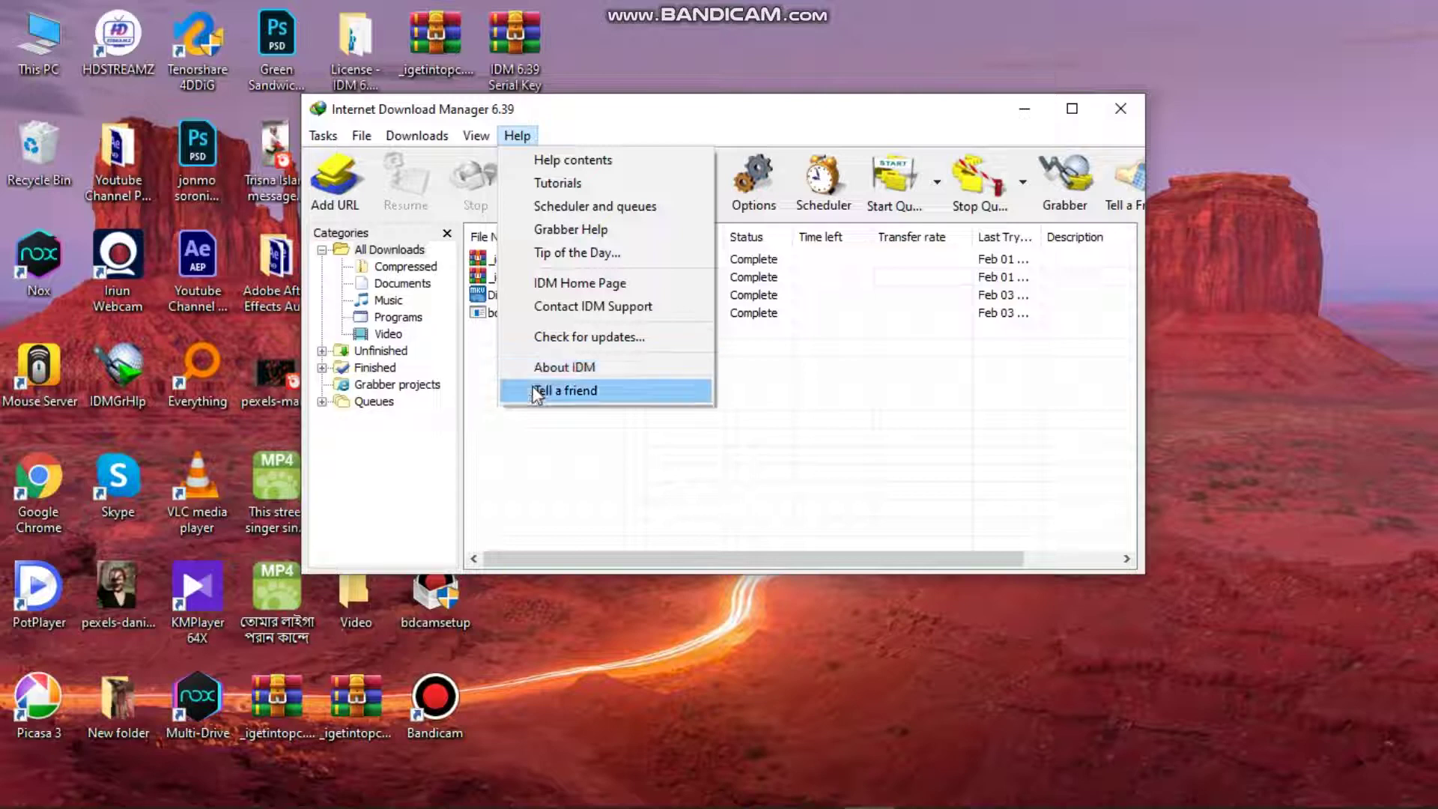
left_click(581, 369)
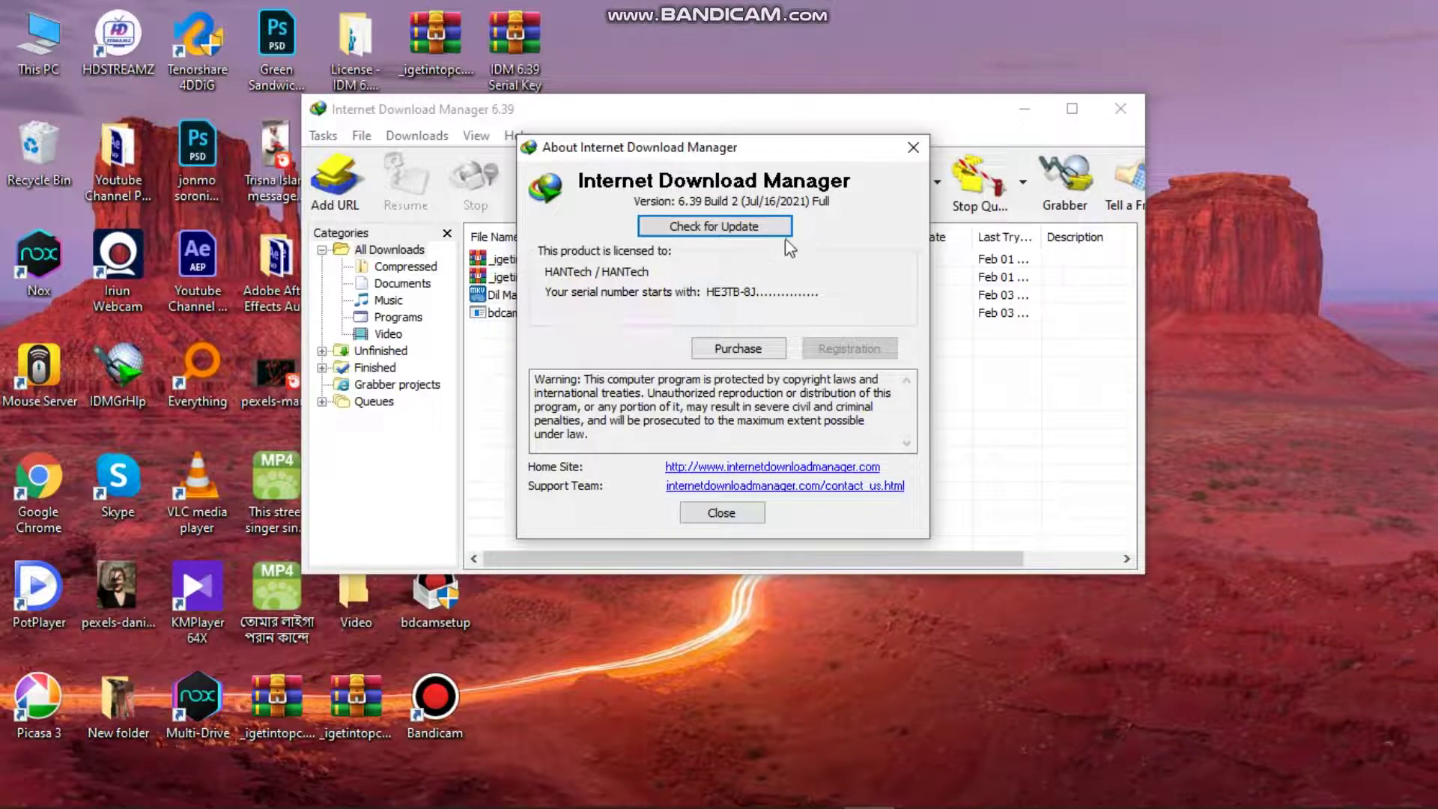
mouse_move(804, 157)
left_mouse_down()
mouse_move(888, 130)
mouse_move(847, 152)
mouse_move(797, 237)
mouse_move(791, 317)
mouse_move(809, 165)
left_mouse_up()
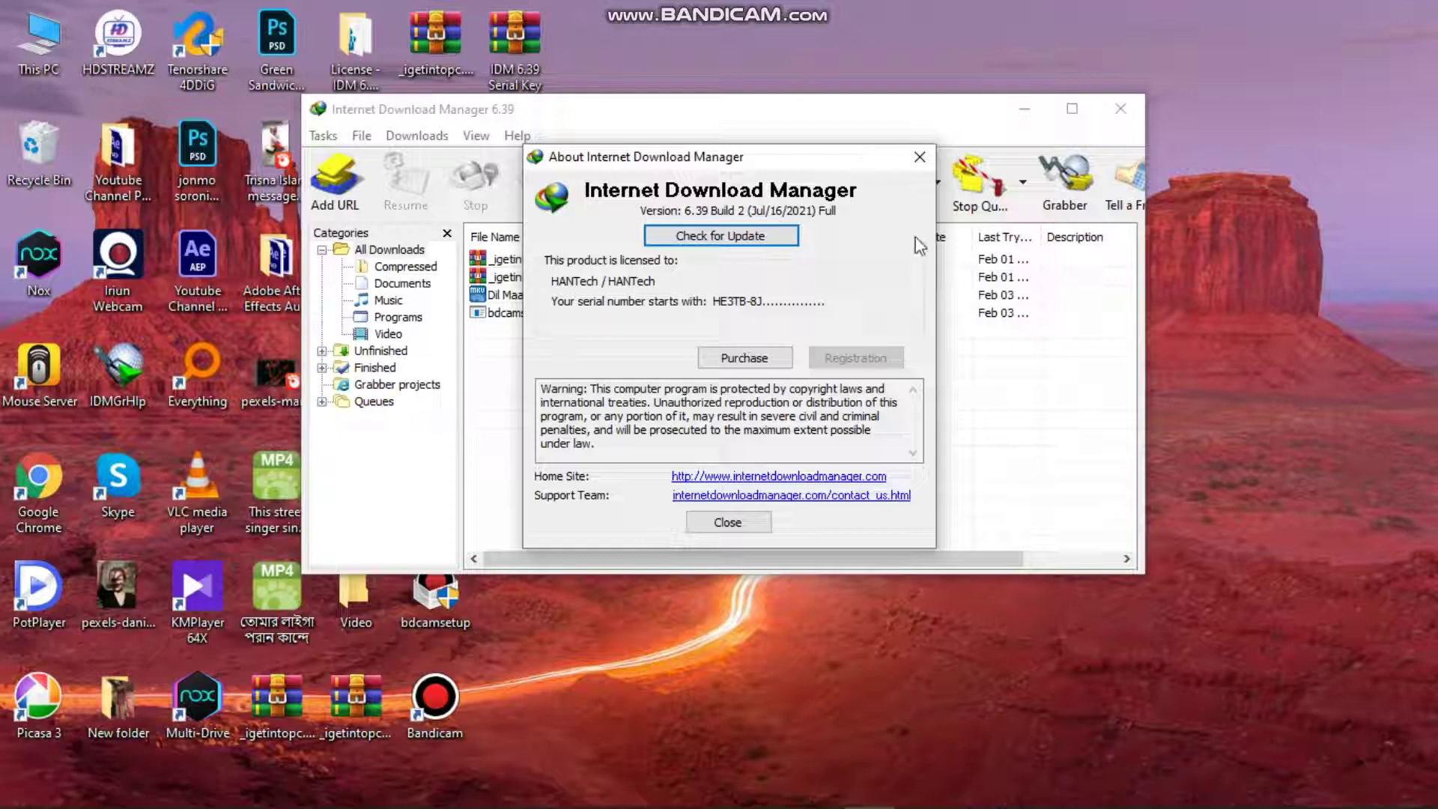
left_click(920, 158)
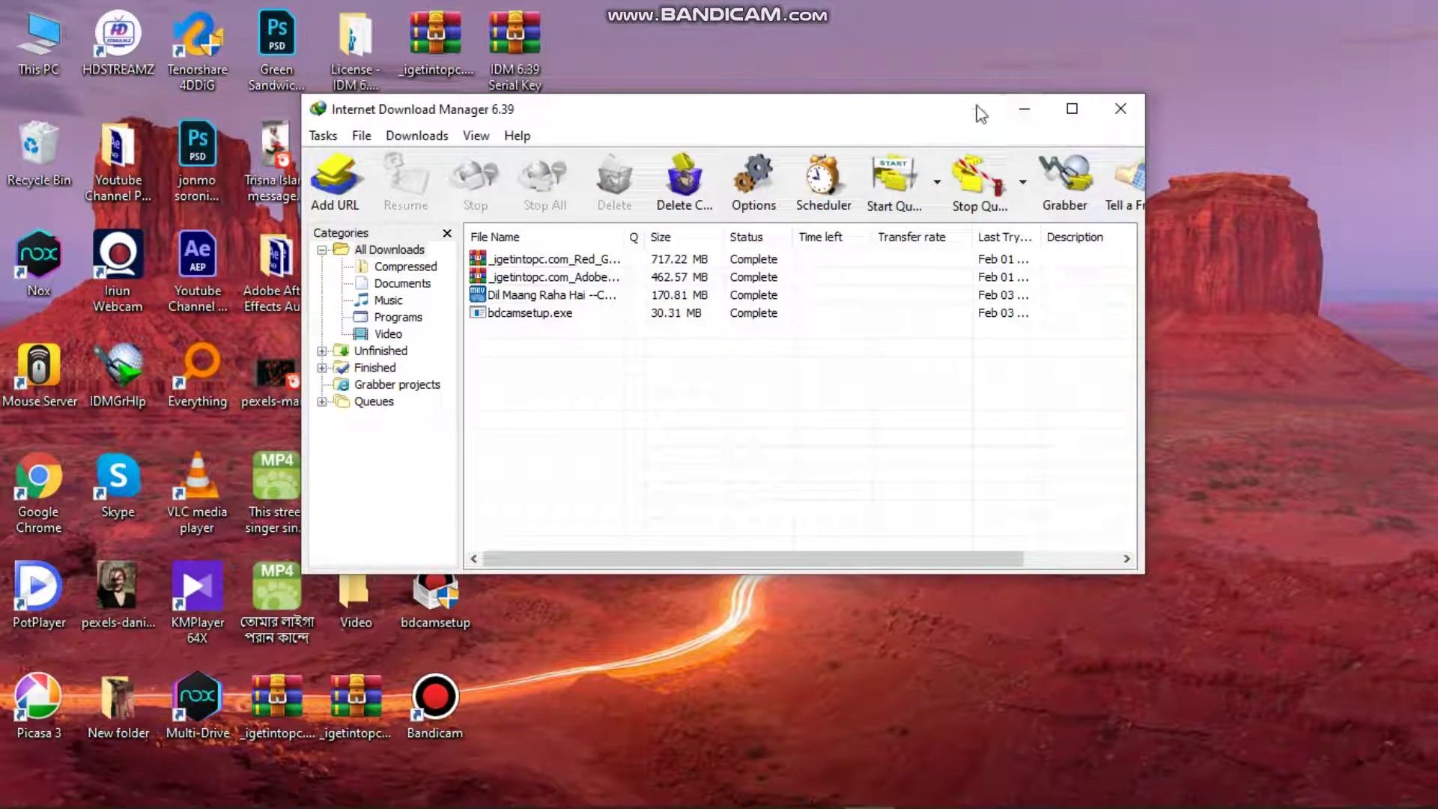
left_click(1024, 109)
Switch to Chrome, search Google for "idm download", and open the official Internet Download Manager download page.
left_click(314, 786)
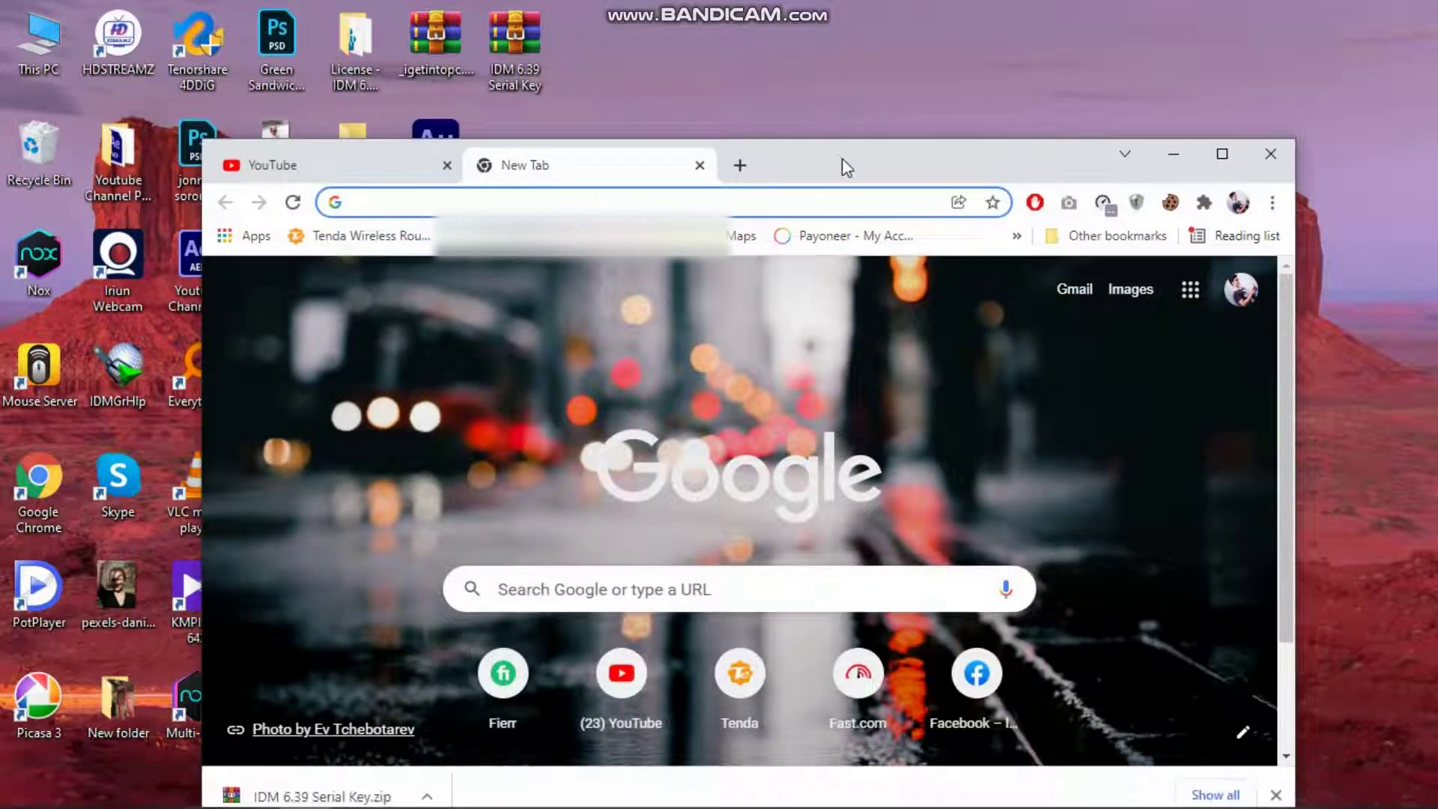
left_click_drag(844, 160, 867, 74)
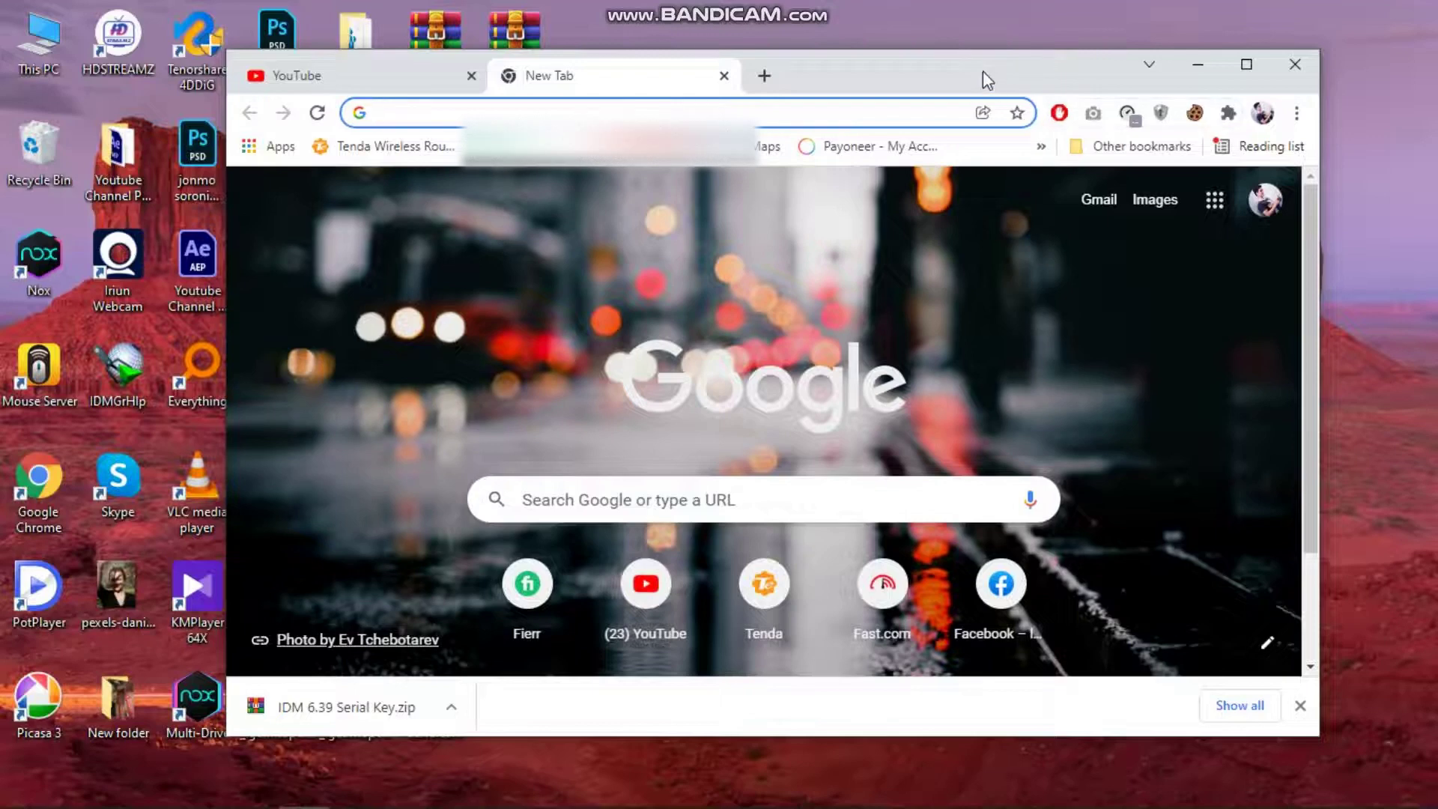
double_click(983, 70)
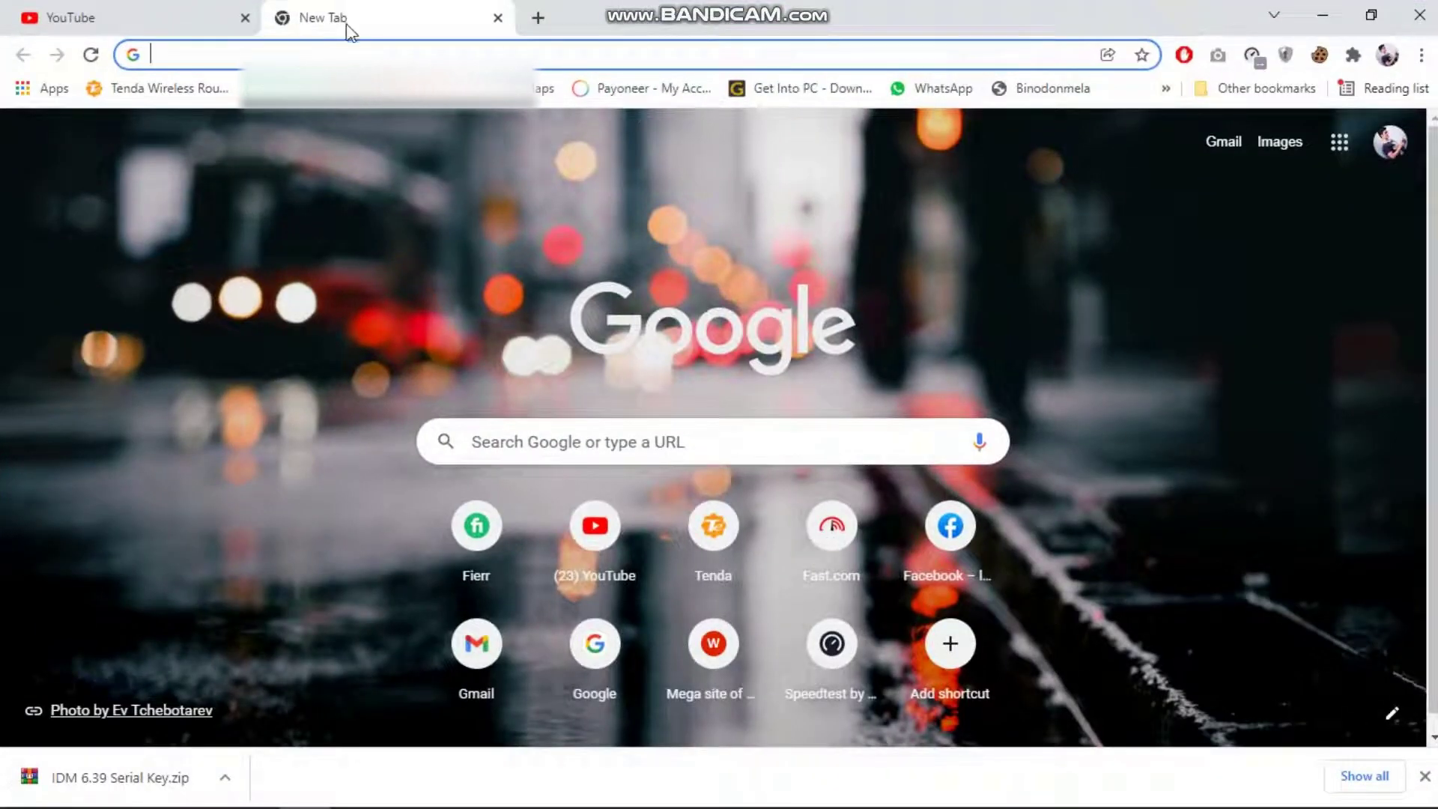
left_click(636, 437)
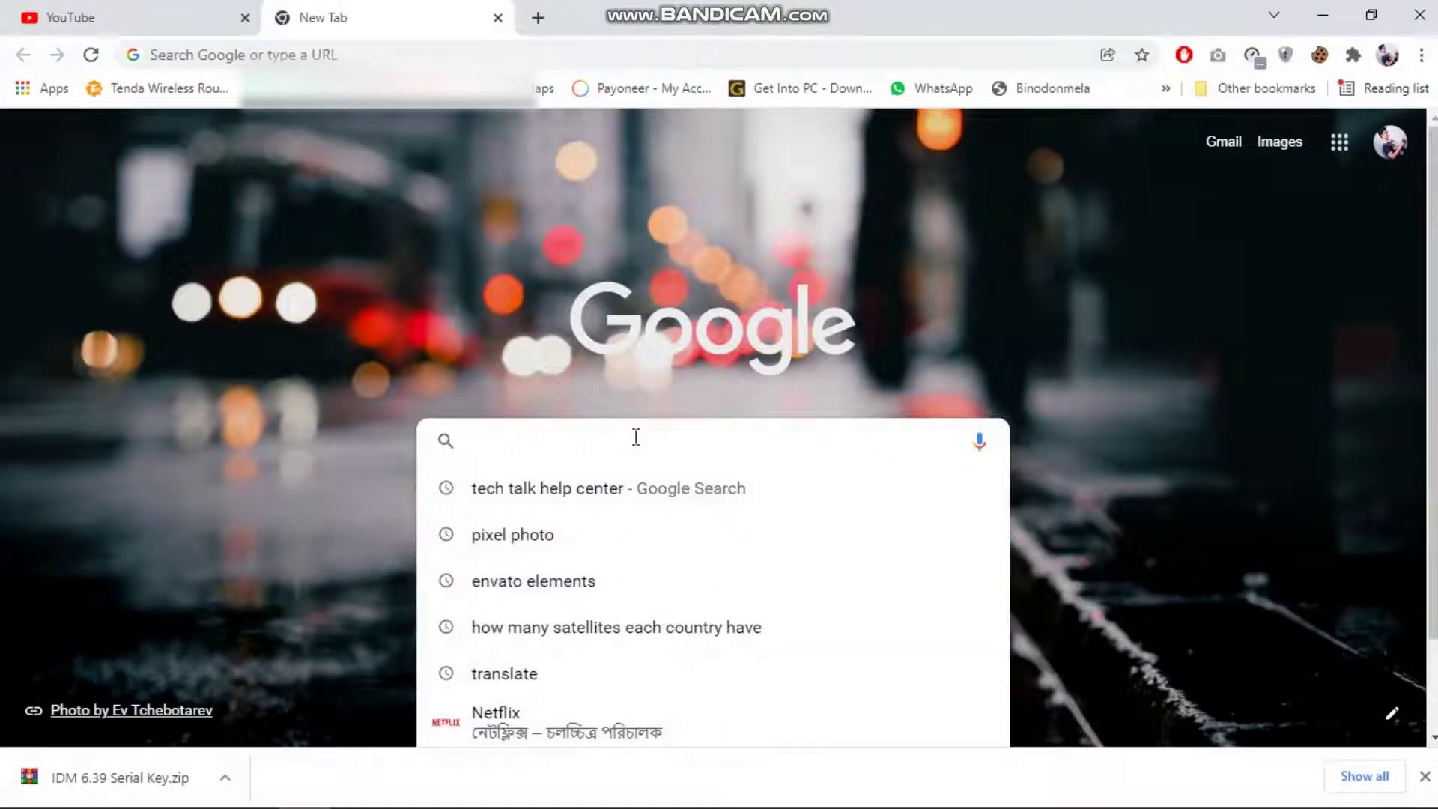
type("idm")
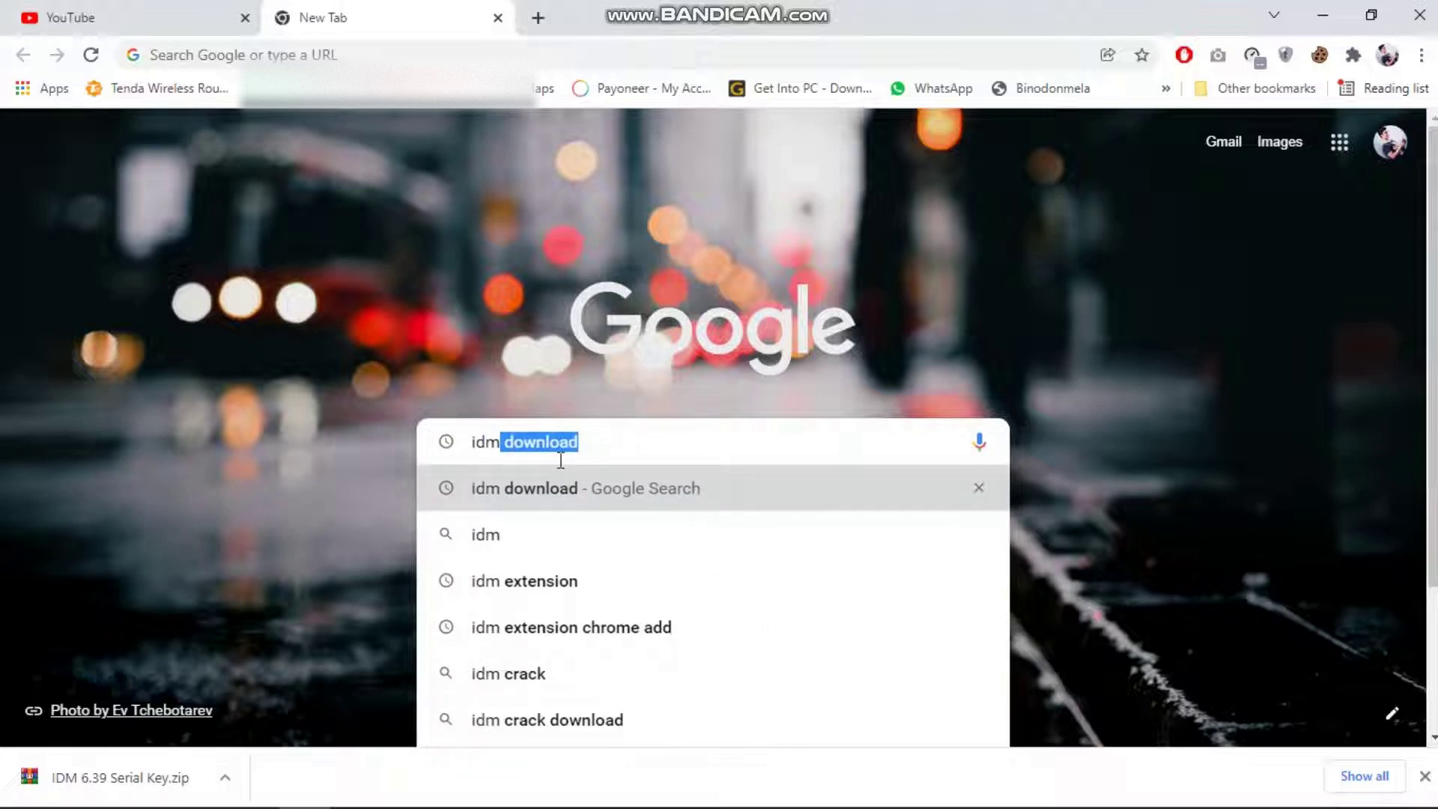
key("Return")
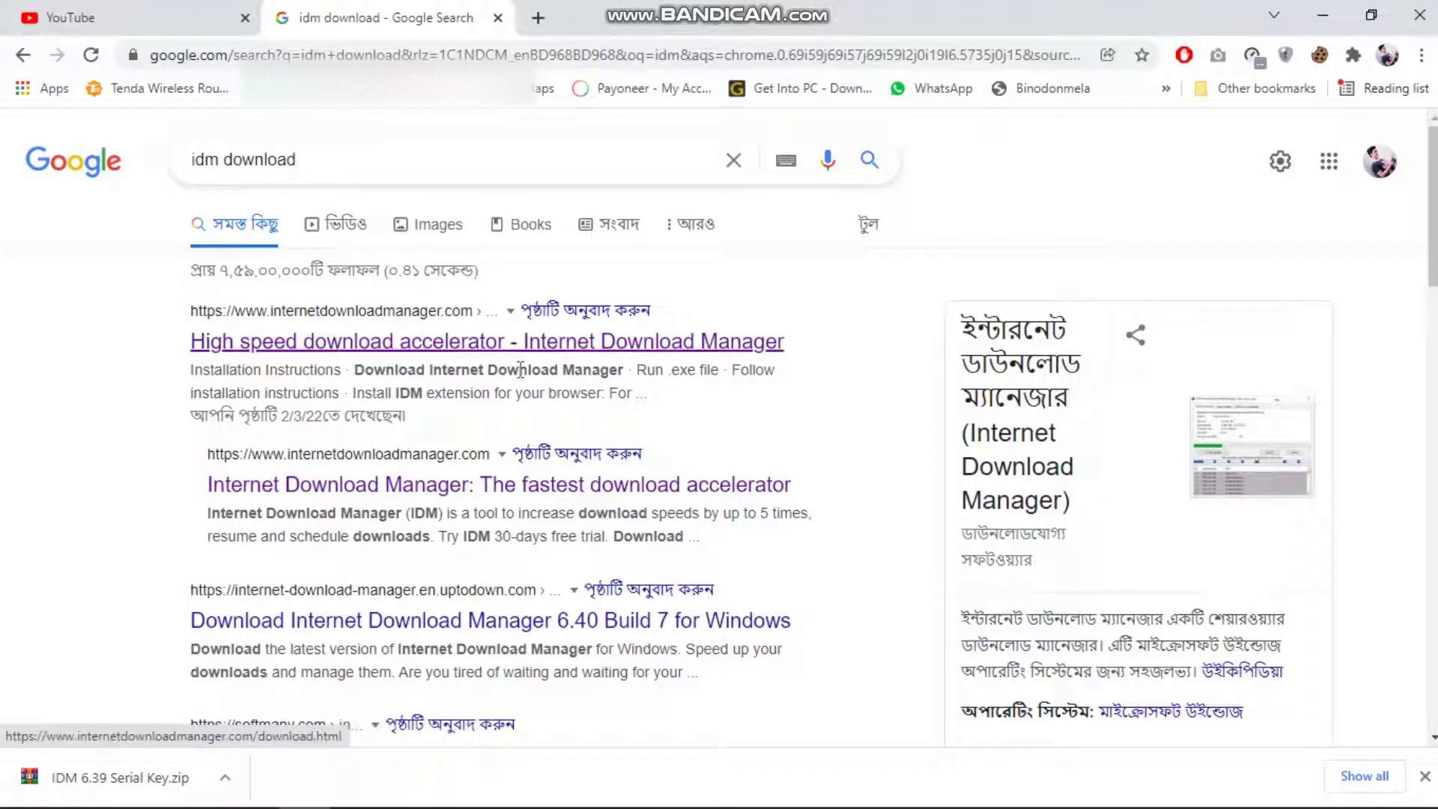
left_click(458, 344)
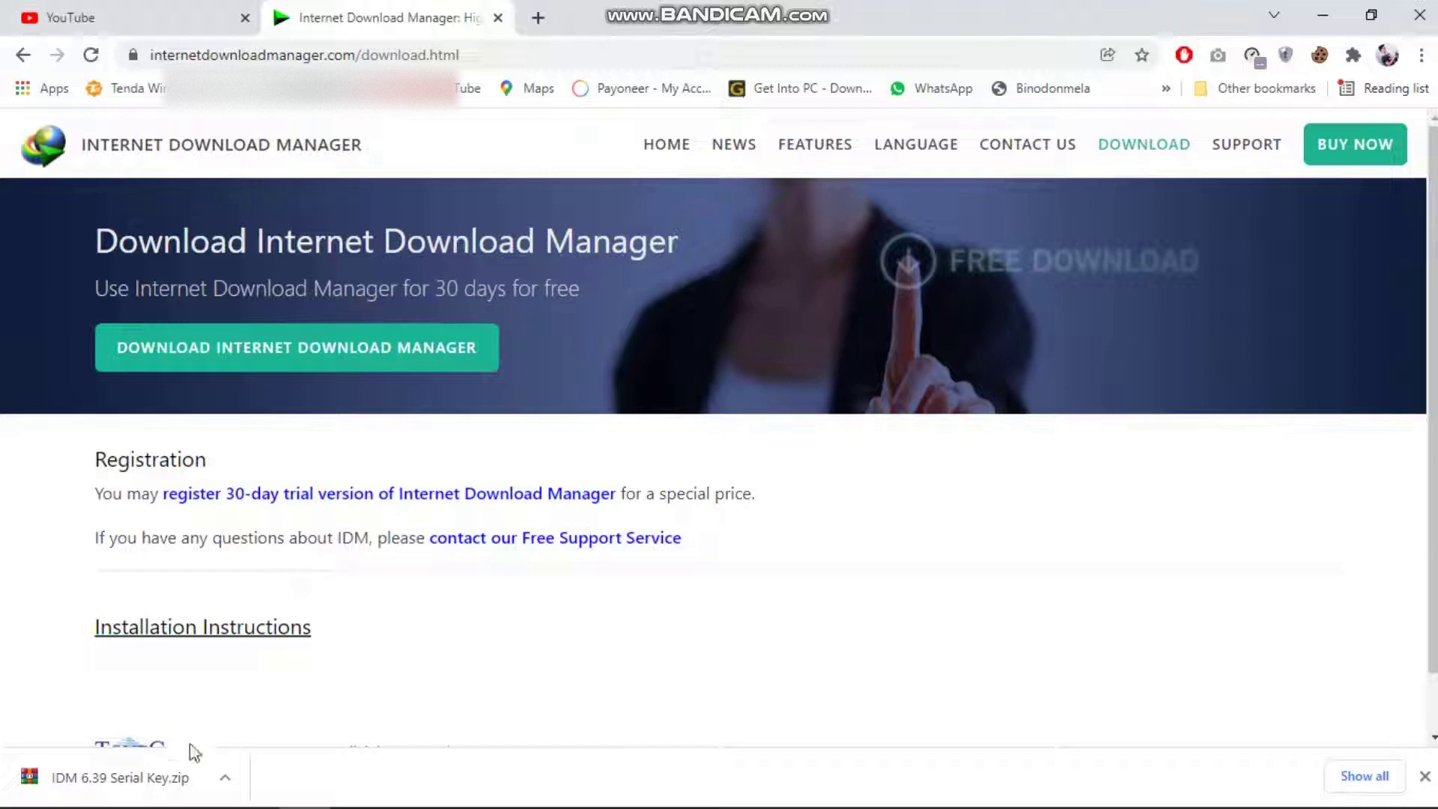
View Chrome's list of downloaded files, and minimize the browser to return to the desktop.
left_click(1421, 55)
left_click(1230, 192)
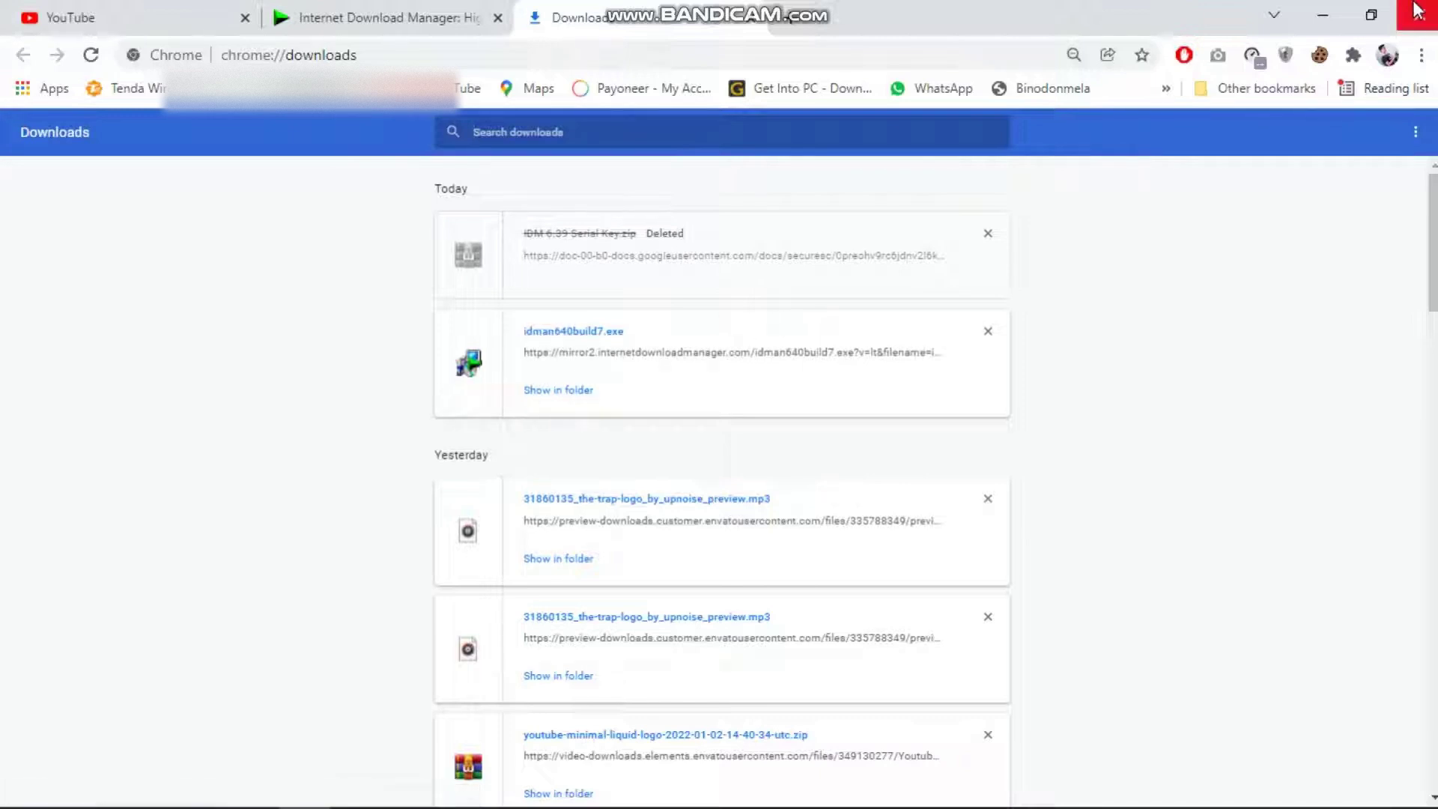
left_click(1359, 18)
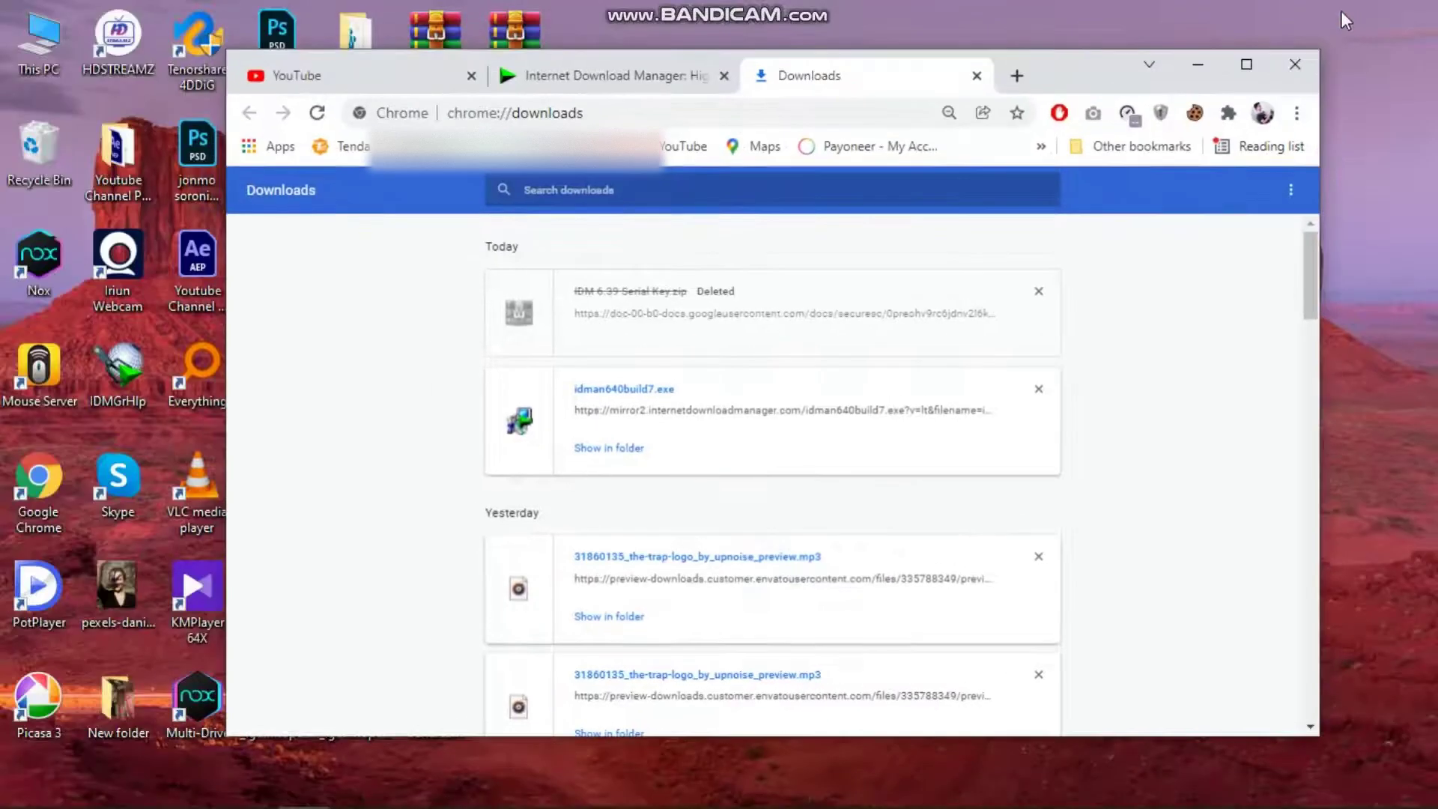
left_click(1208, 78)
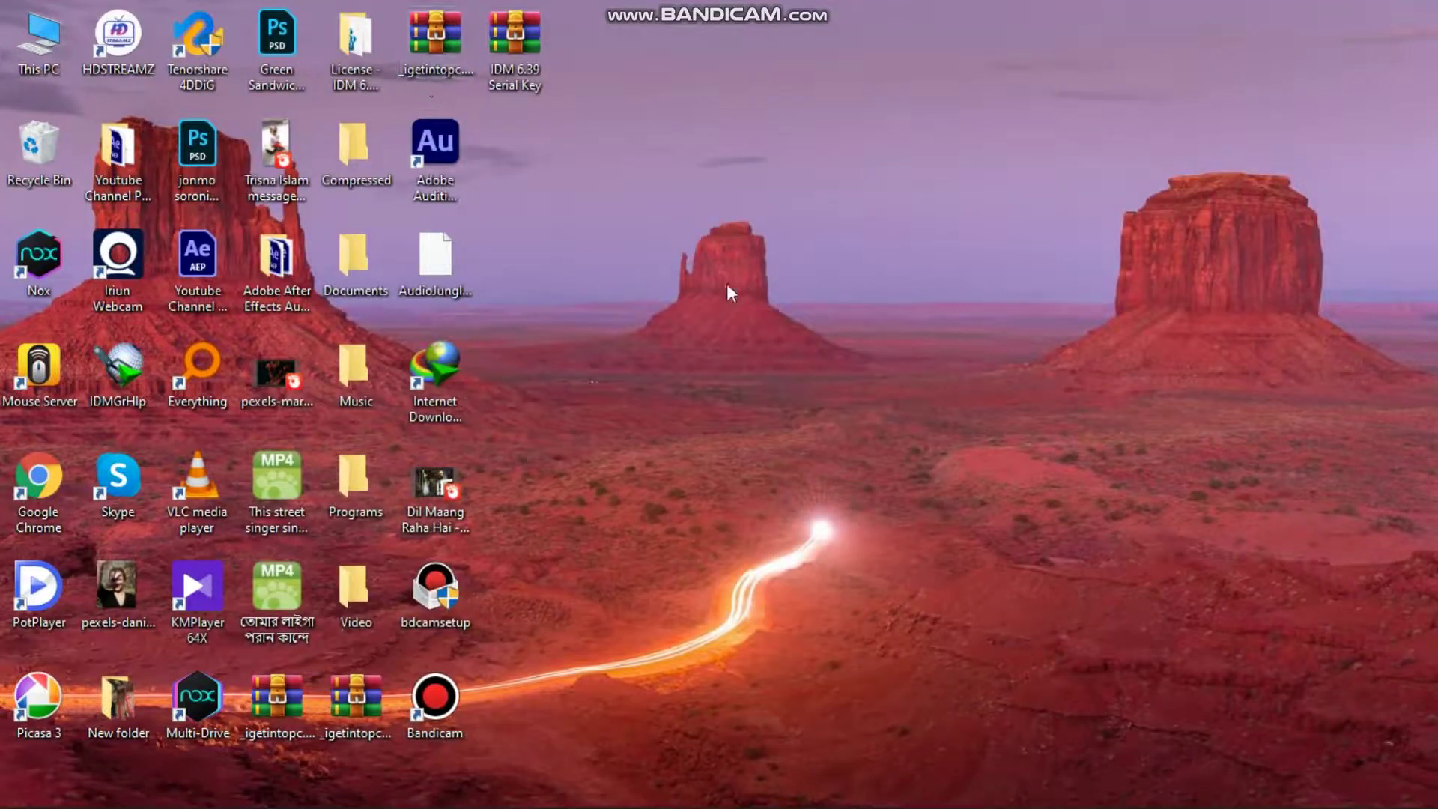
Refresh the desktop and open the IDM 6.39 Serial Key.zip archive in WinRAR.
right_click(642, 183)
left_click(702, 247)
double_click(514, 41)
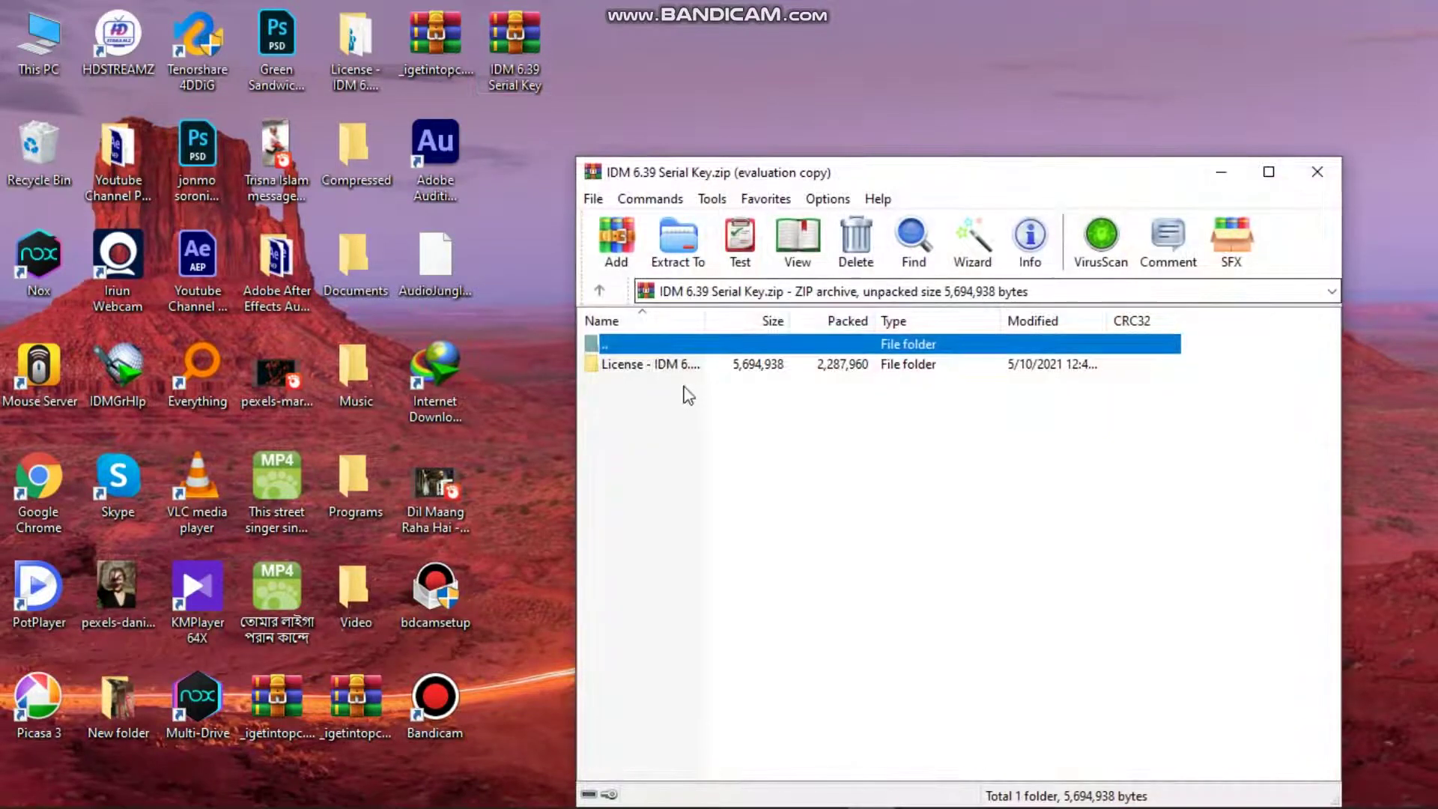
left_click(877, 322)
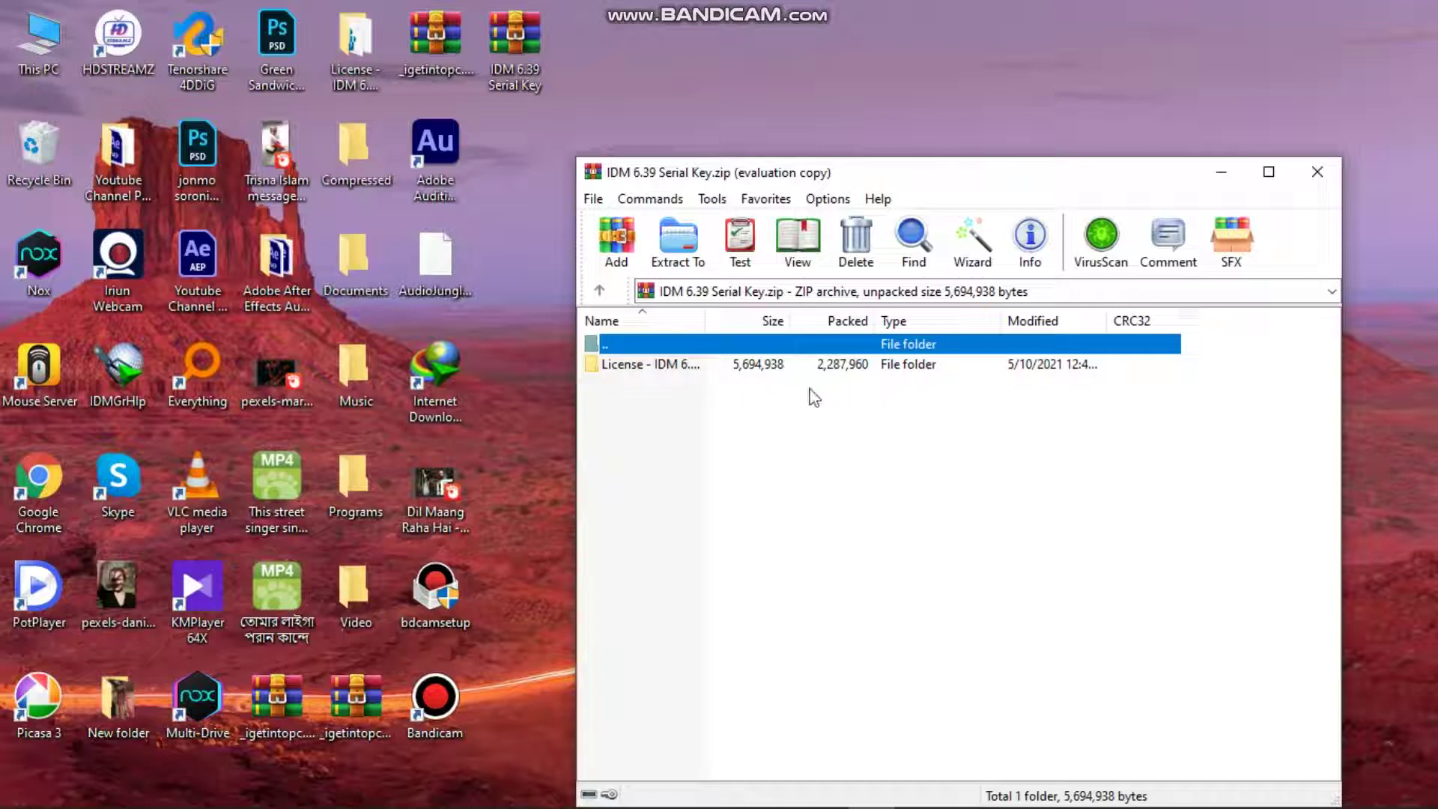
left_click(502, 56)
right_click(502, 56)
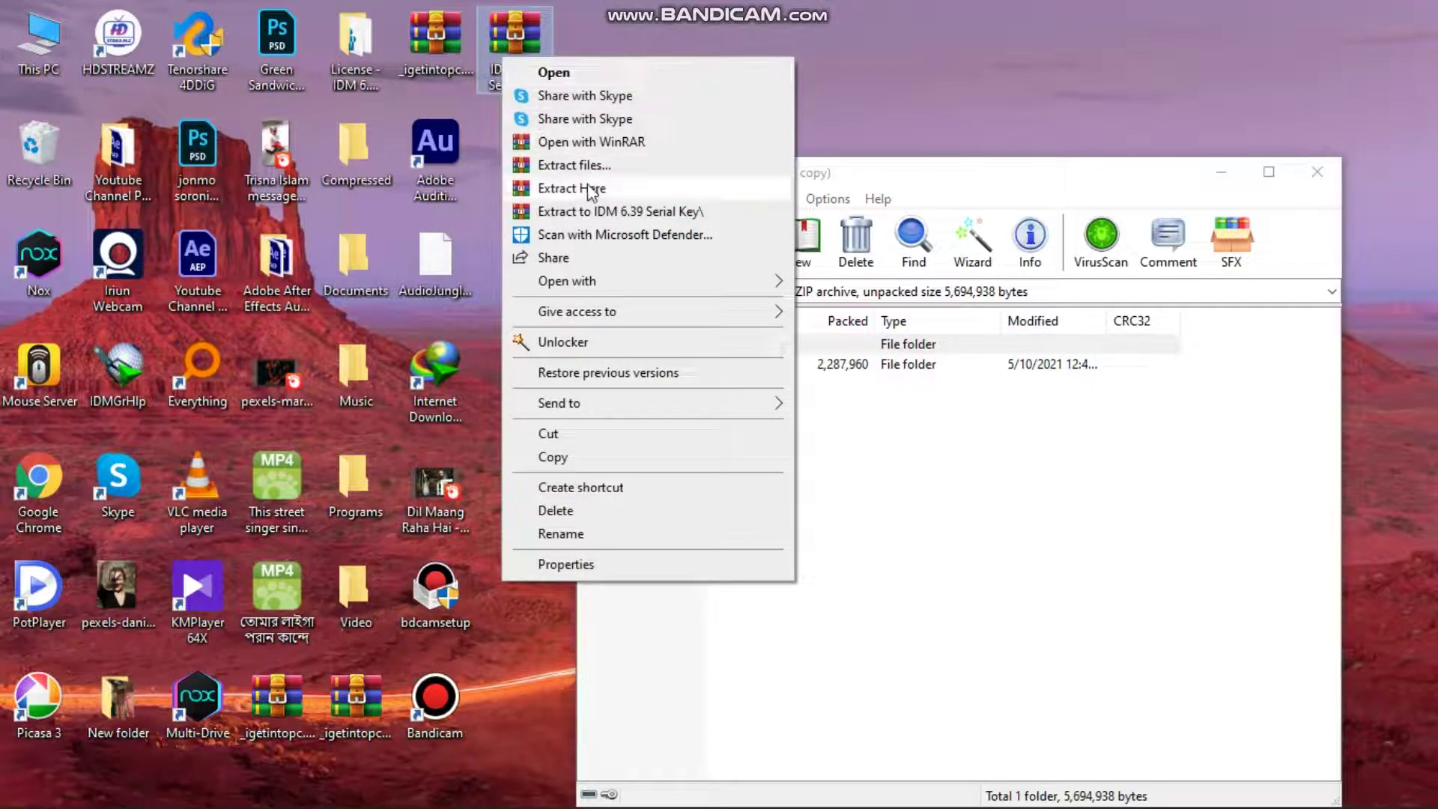
left_click(828, 45)
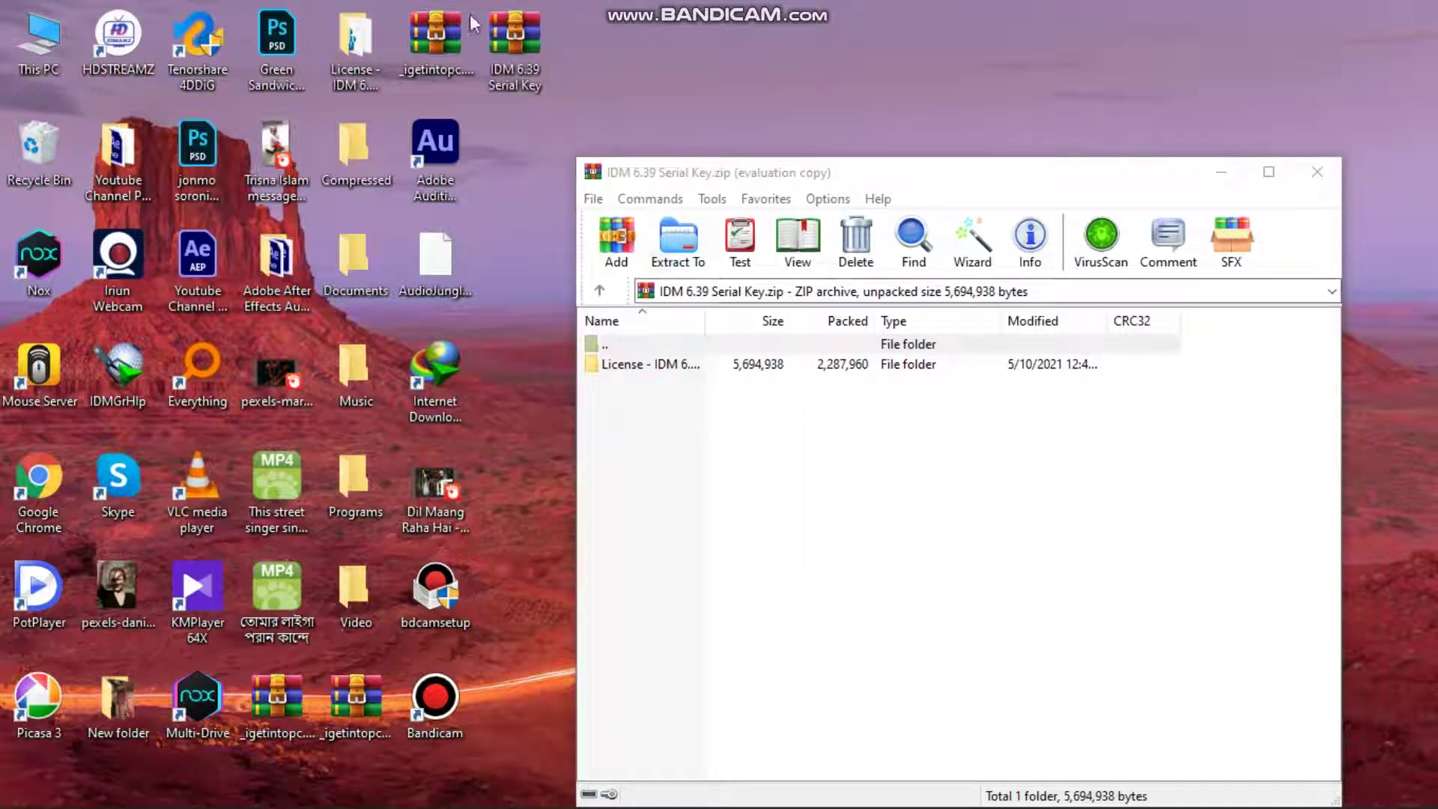
Examine the files in the archive's License - IDM 6.39 build 2 folder, and close the archive.
double_click(698, 365)
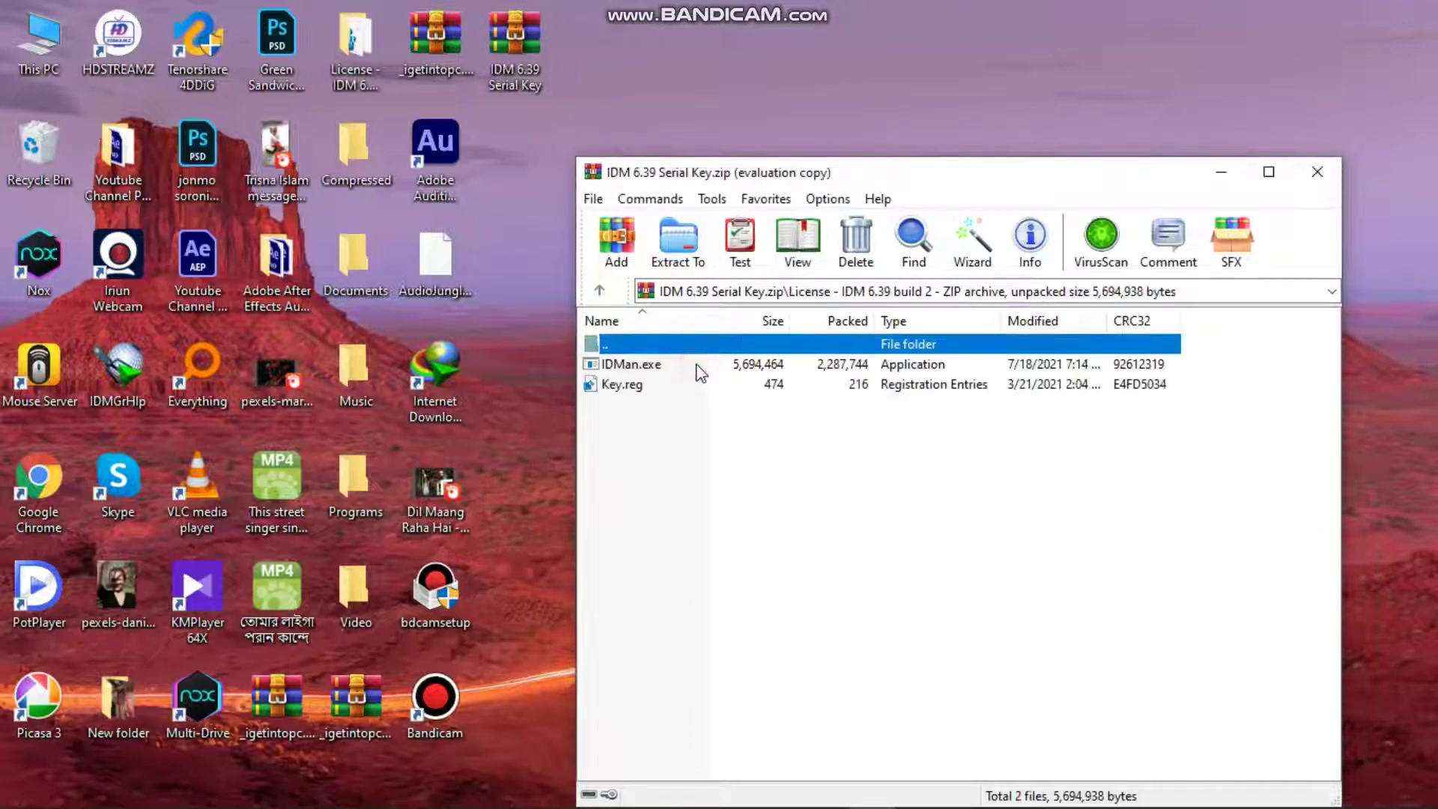
left_click(622, 365)
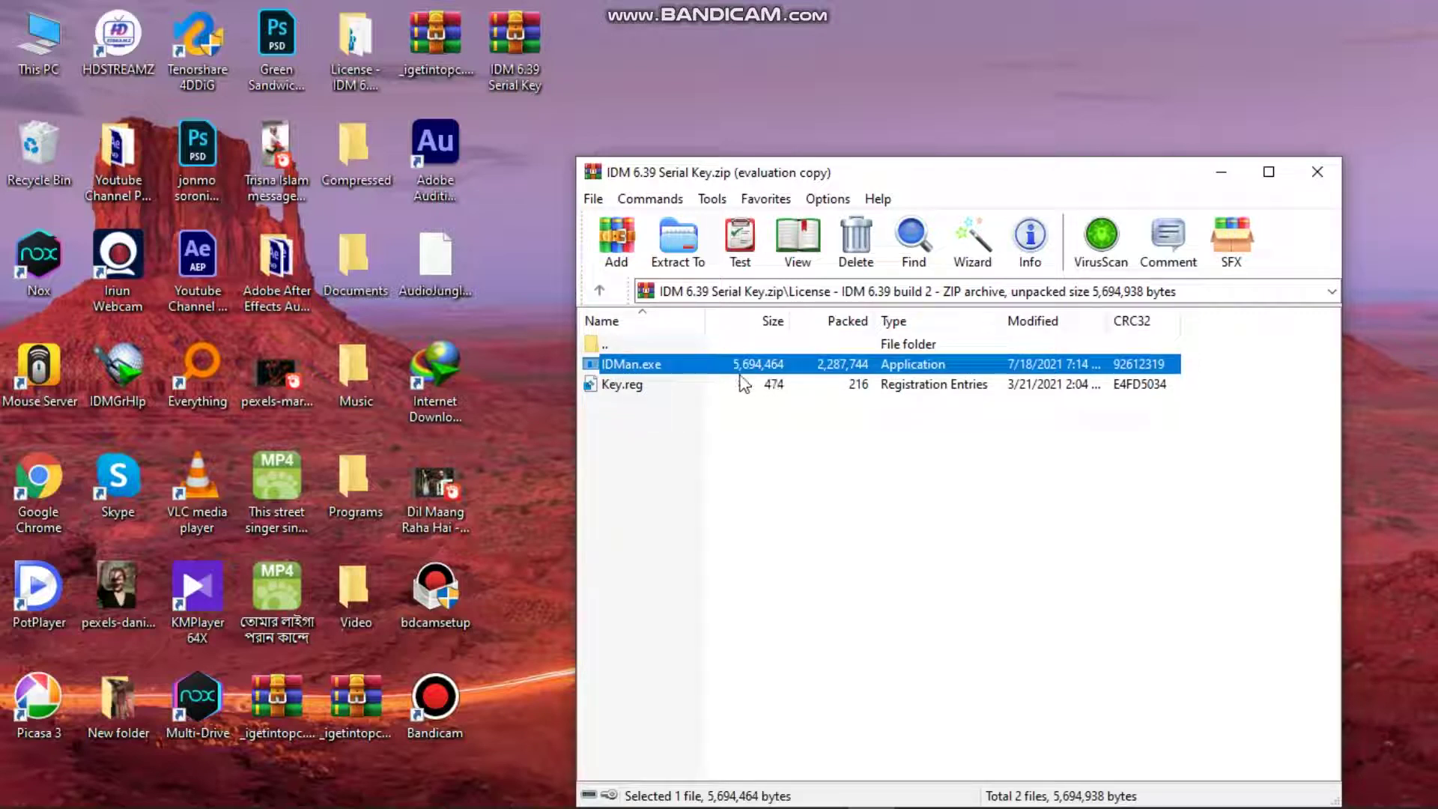
right_click(656, 369)
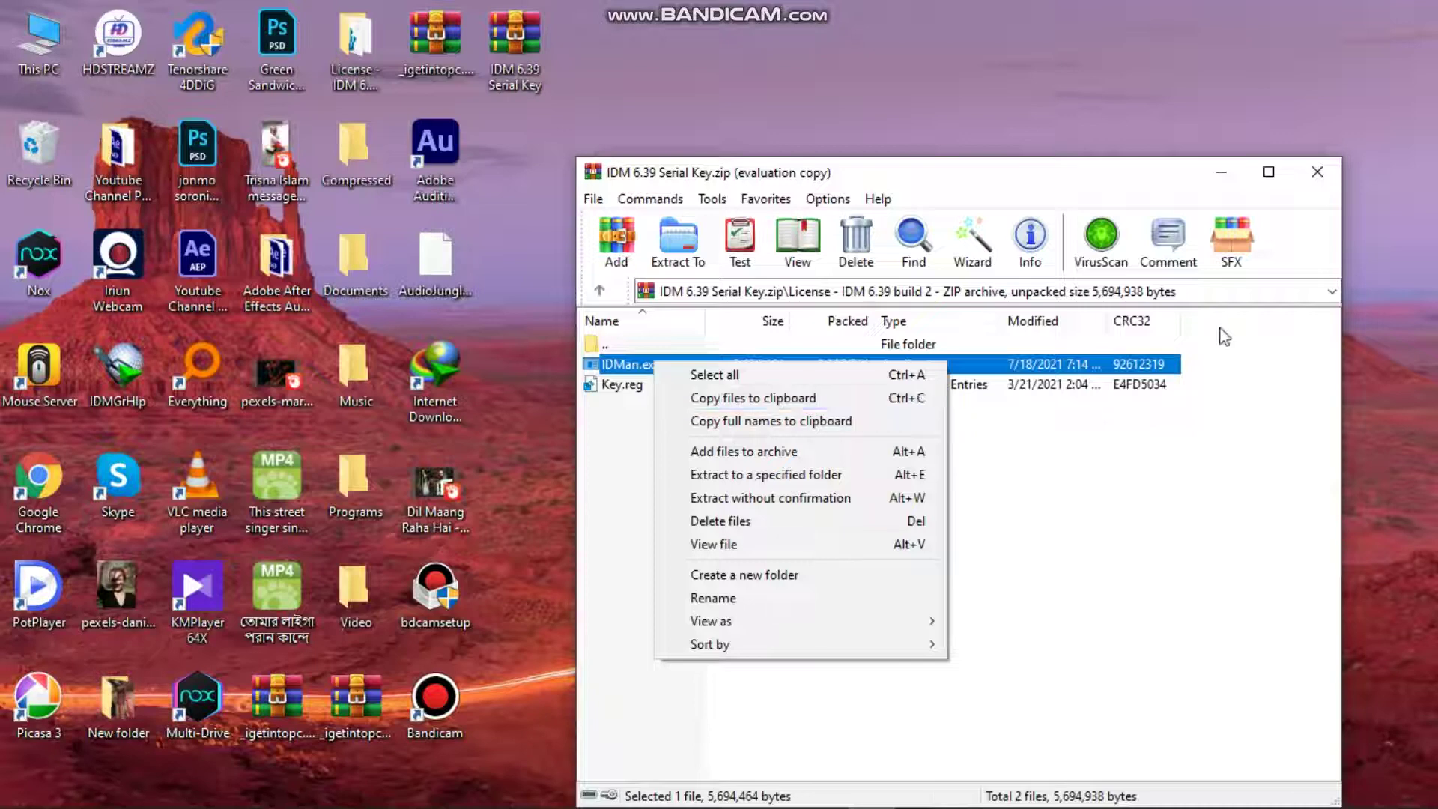
left_click(1318, 174)
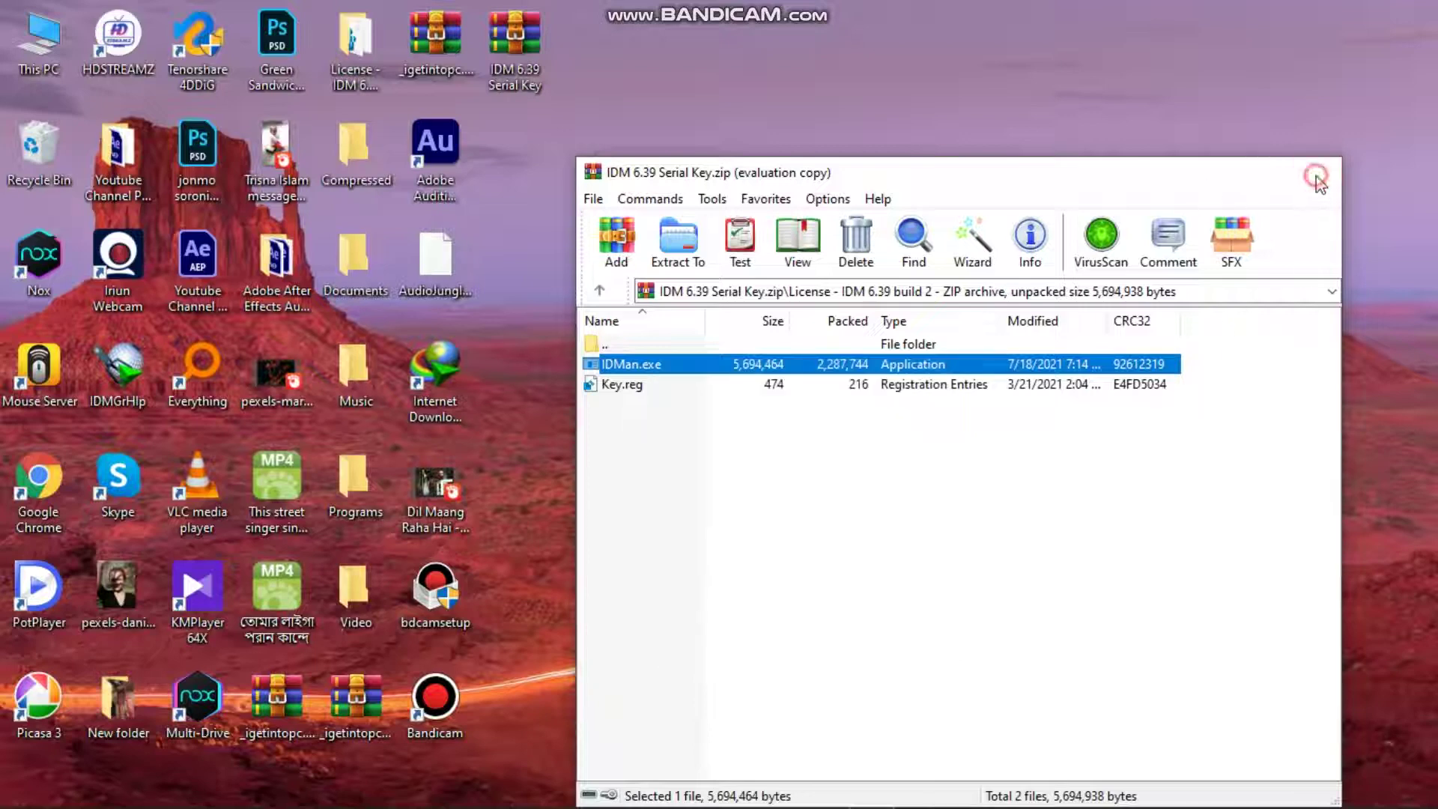
left_click(1318, 174)
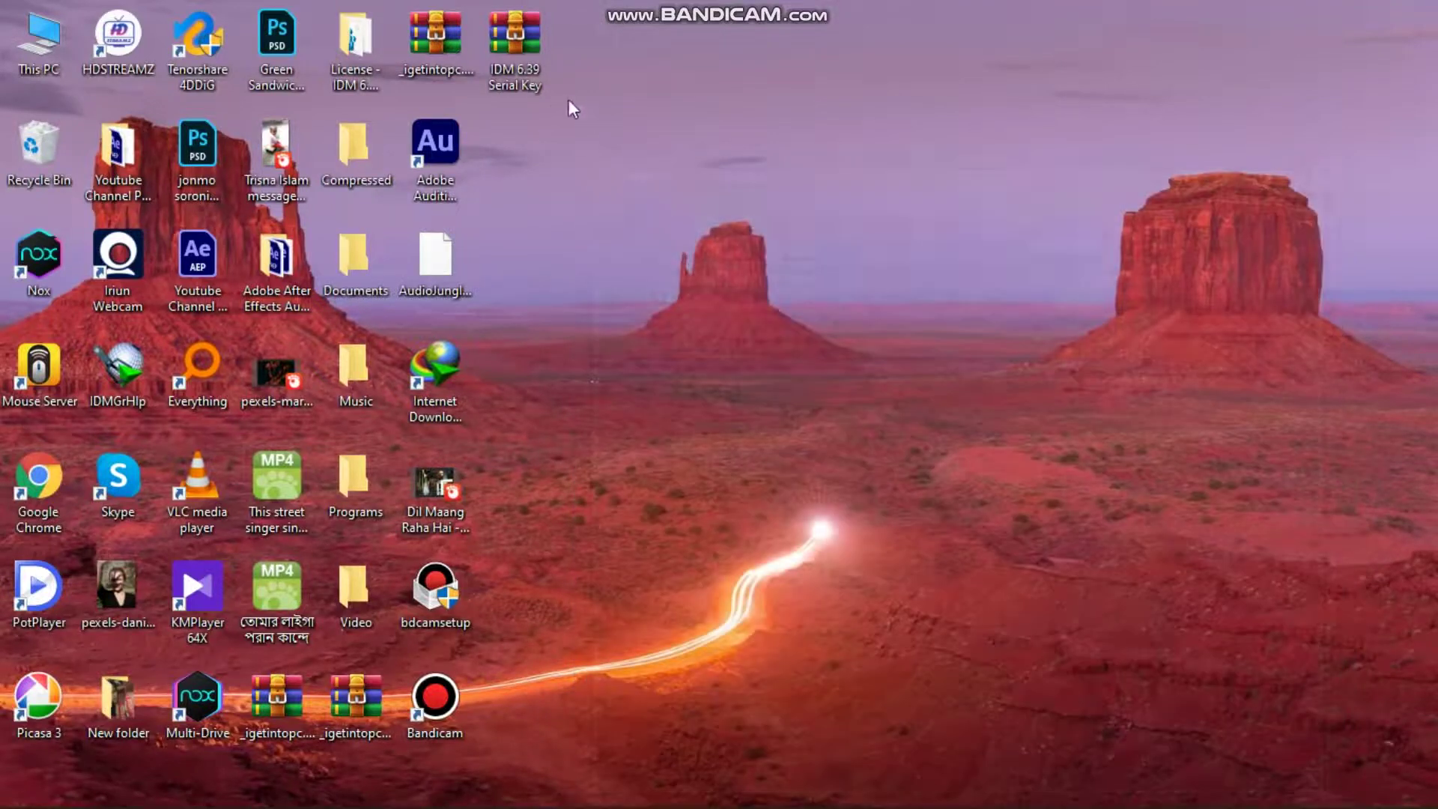
Move the extracted License - IDM 6.39 build 2 folder beside the zip archive on the desktop and open it.
right_click(518, 52)
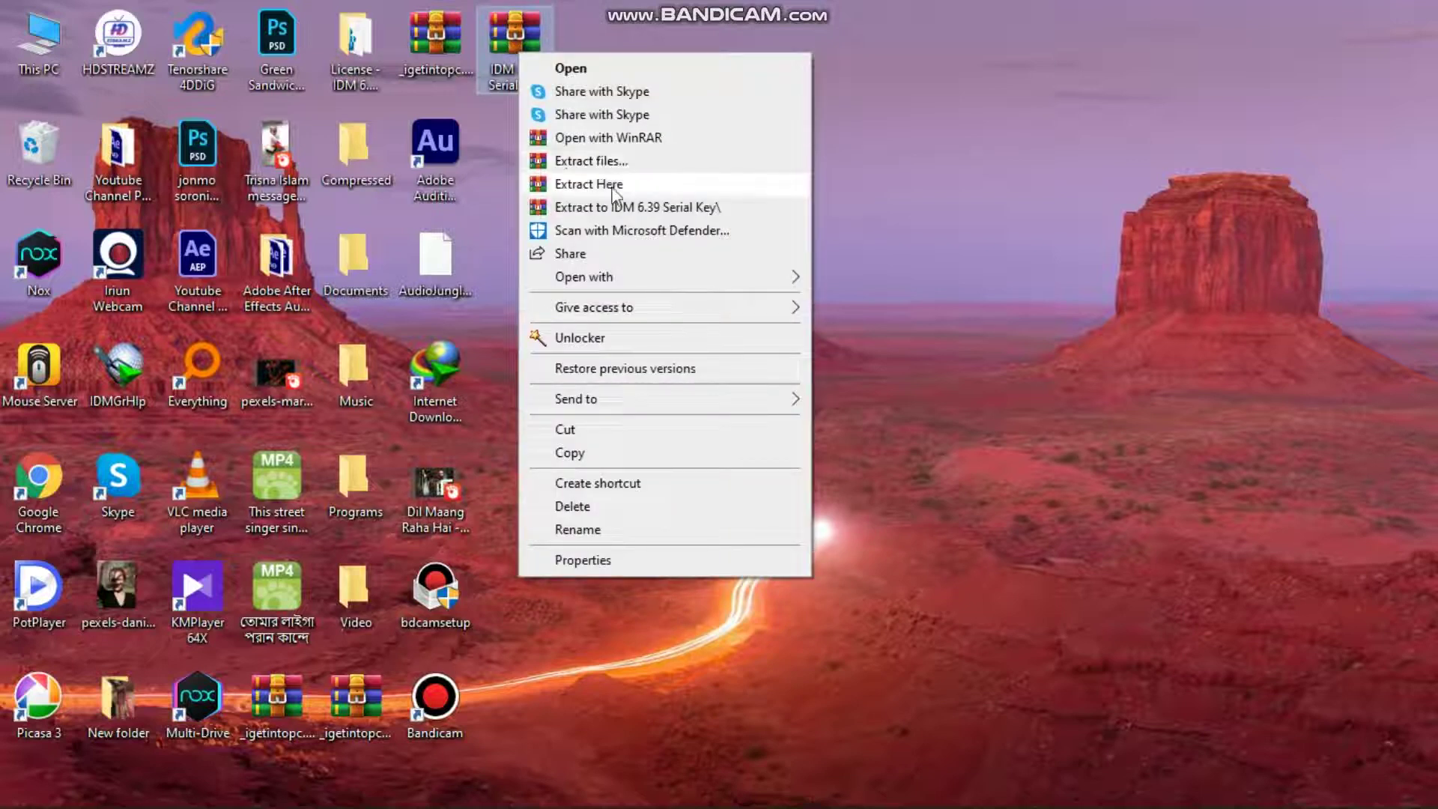
left_click(341, 44)
left_click_drag(342, 45, 604, 56)
double_click(593, 78)
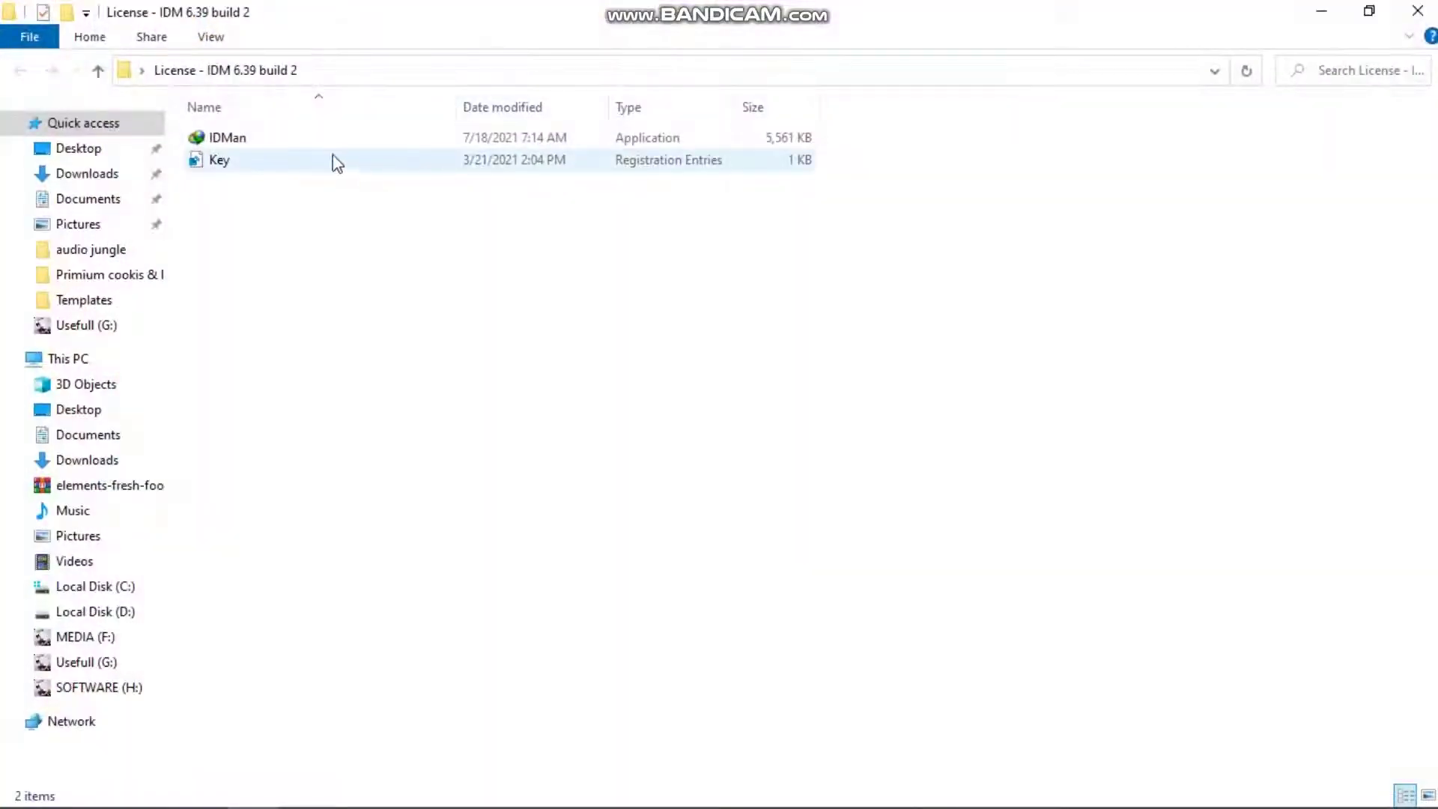
Cut the IDMan application from the License - IDM 6.39 build 2 folder and minimize the folder window.
left_click(264, 137)
right_click(264, 138)
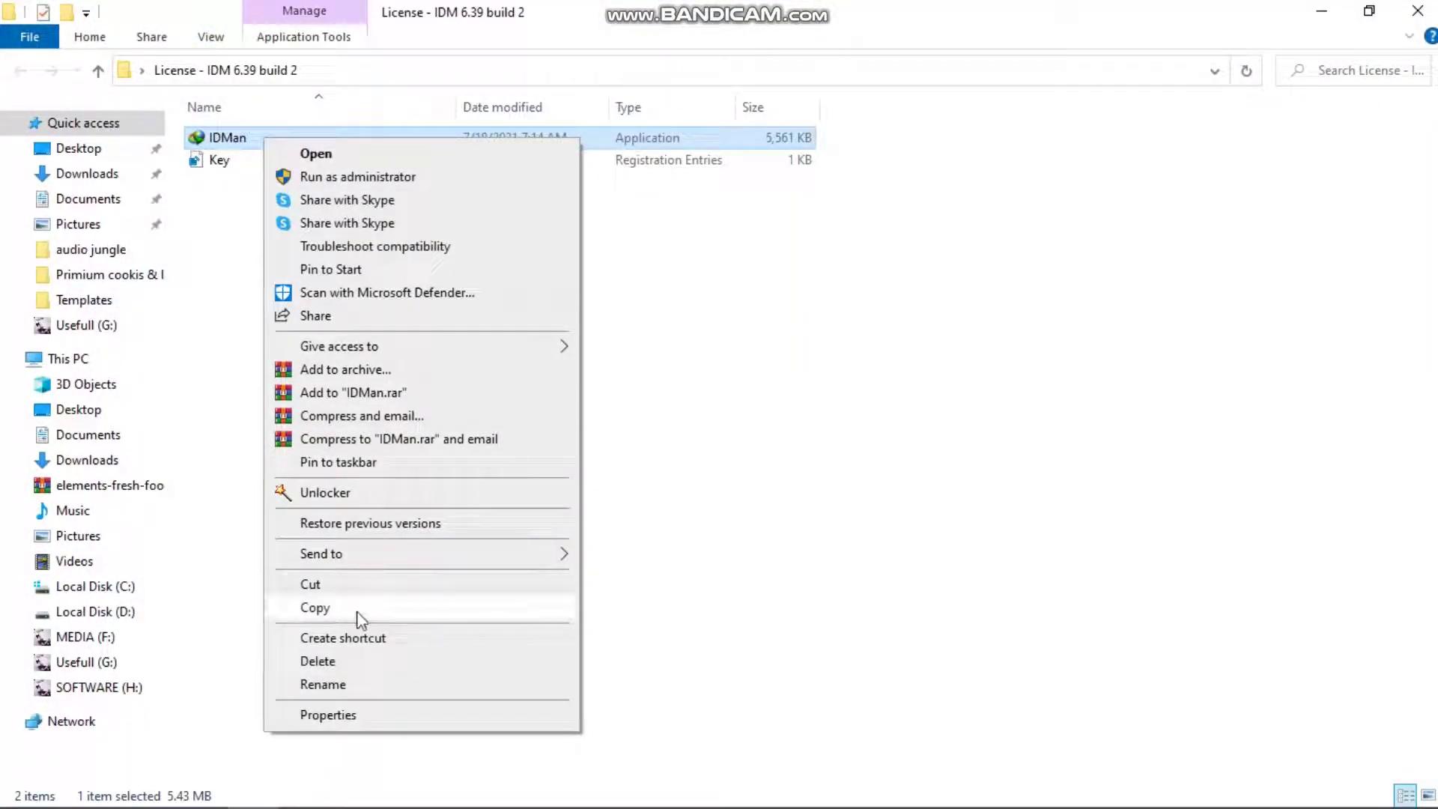
left_click(355, 584)
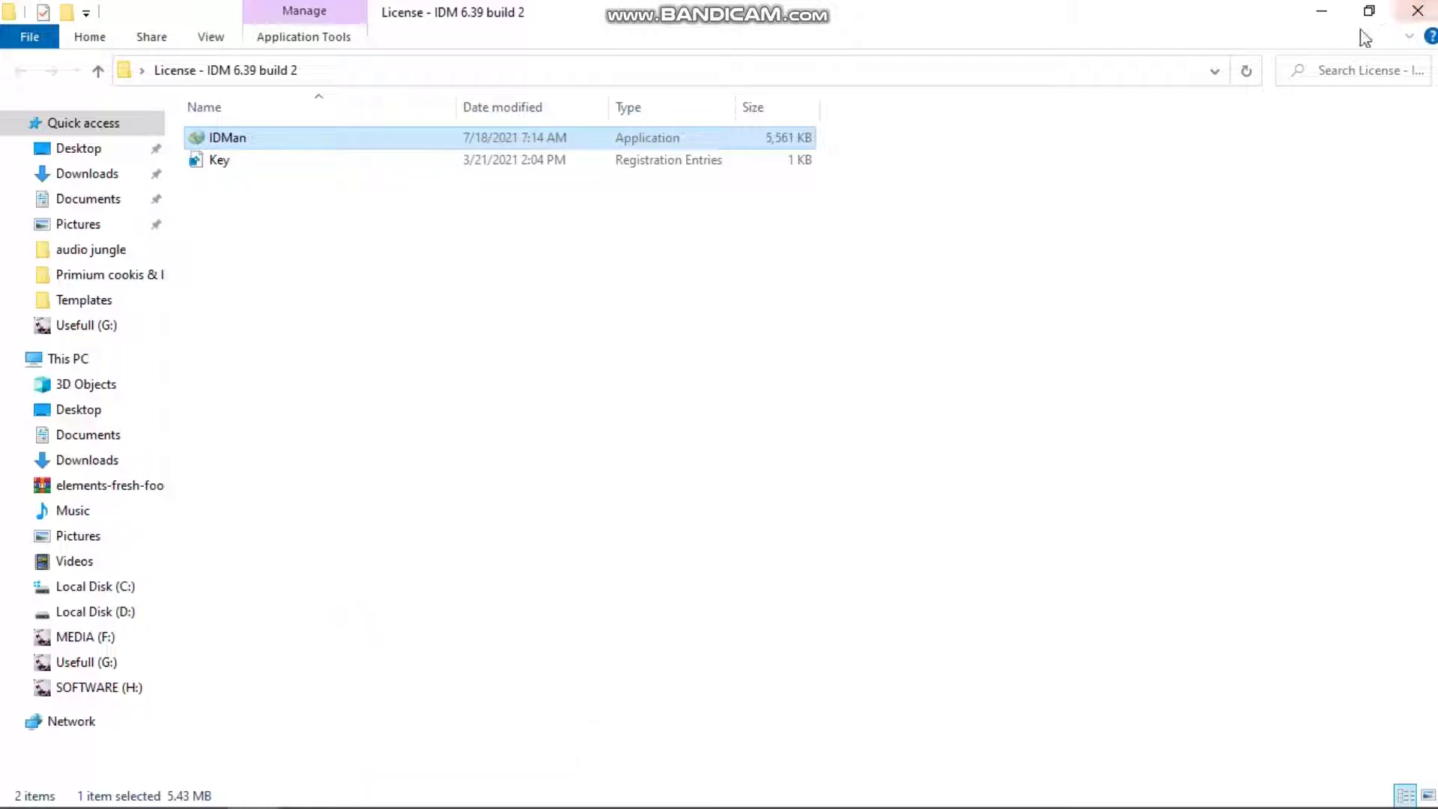
left_click(1321, 11)
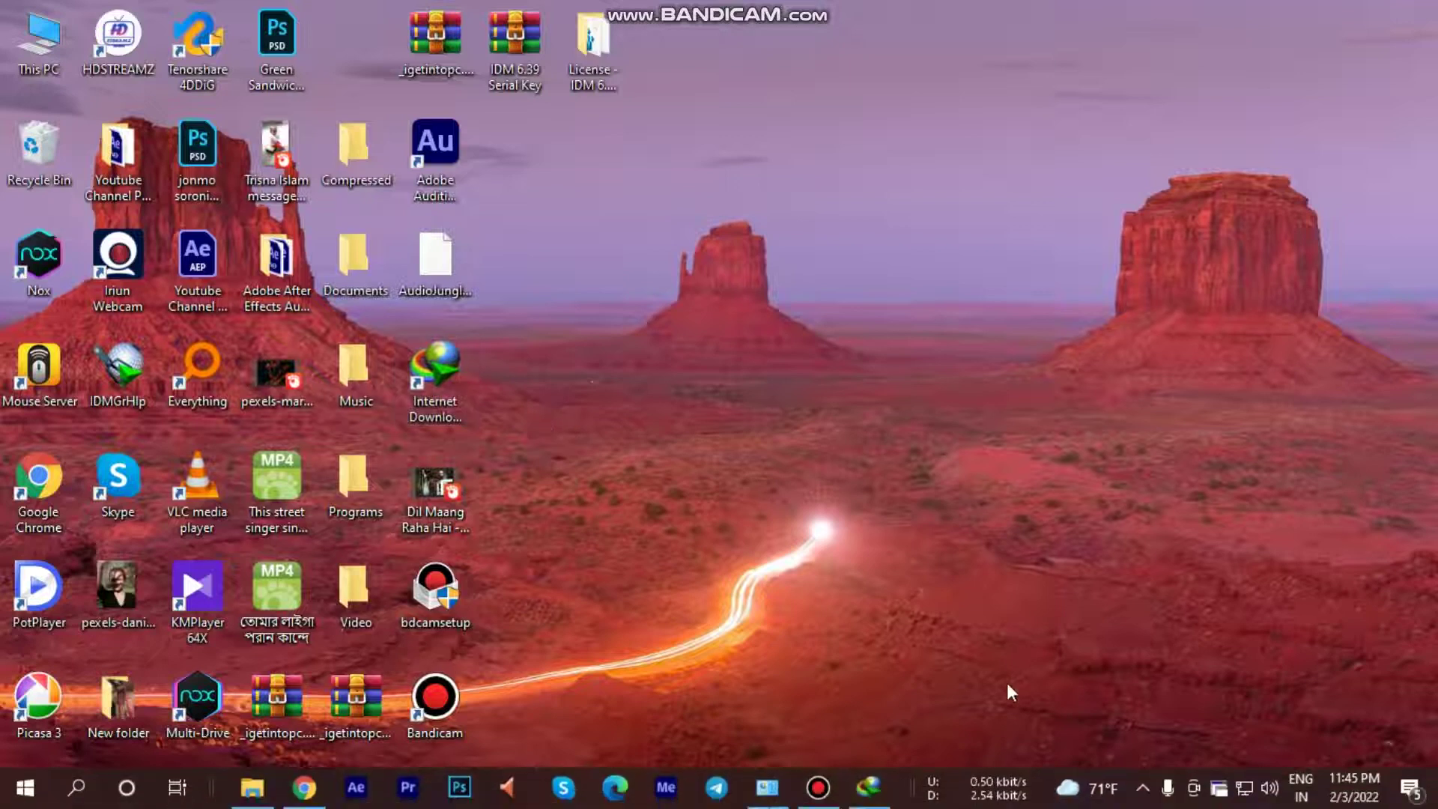
Exit Internet Download Manager running in the background, and open the file location of its desktop shortcut.
left_click(1143, 789)
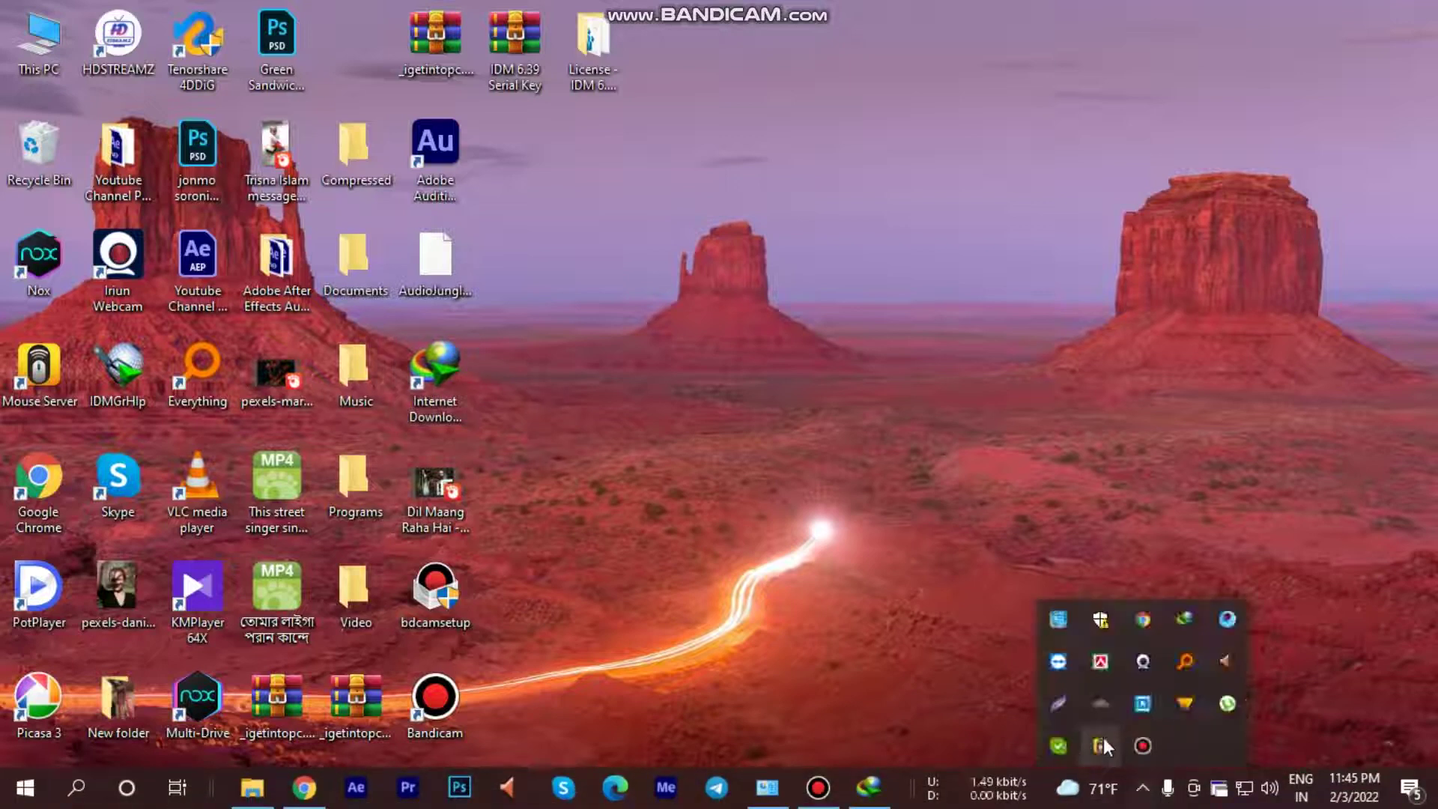
right_click(1187, 616)
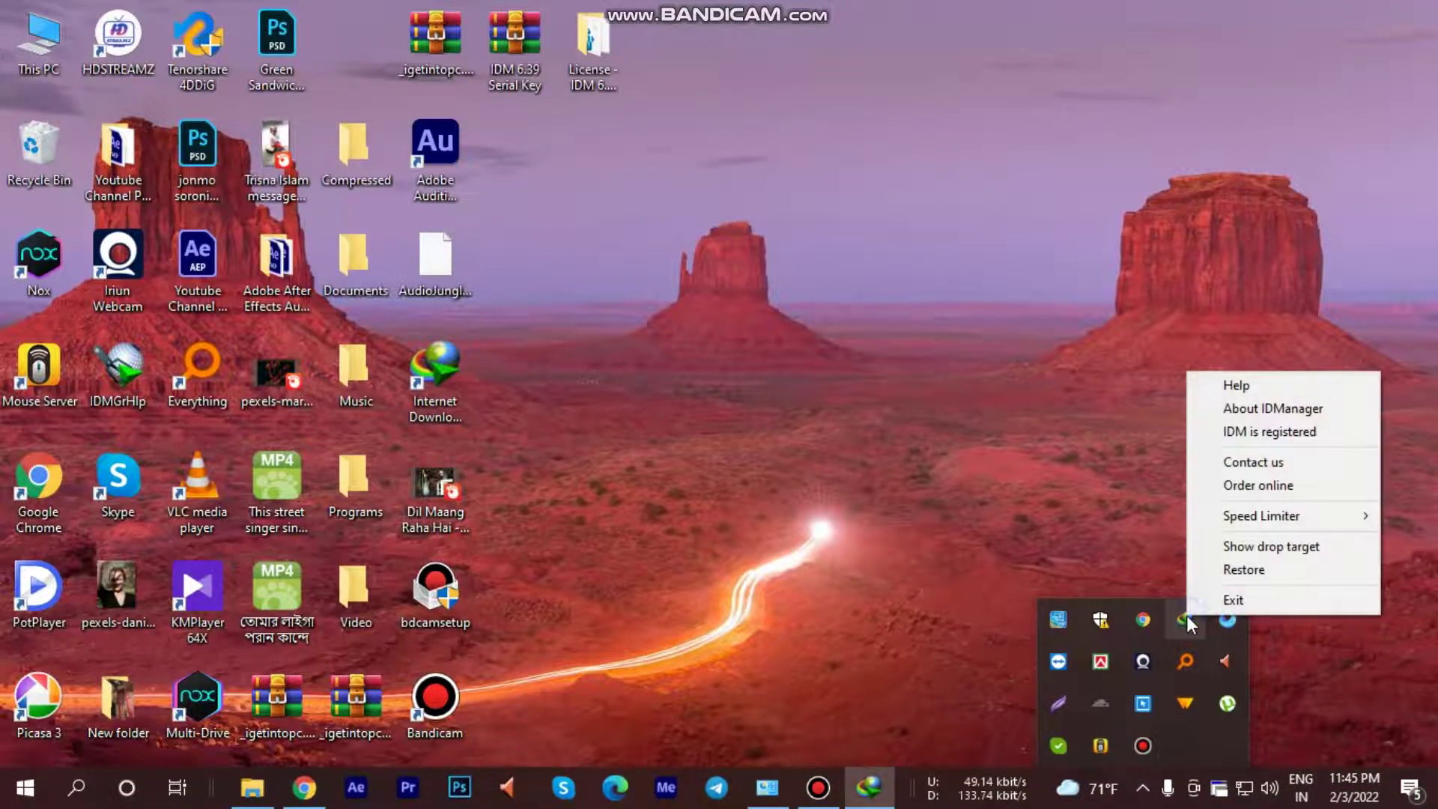
left_click(1229, 601)
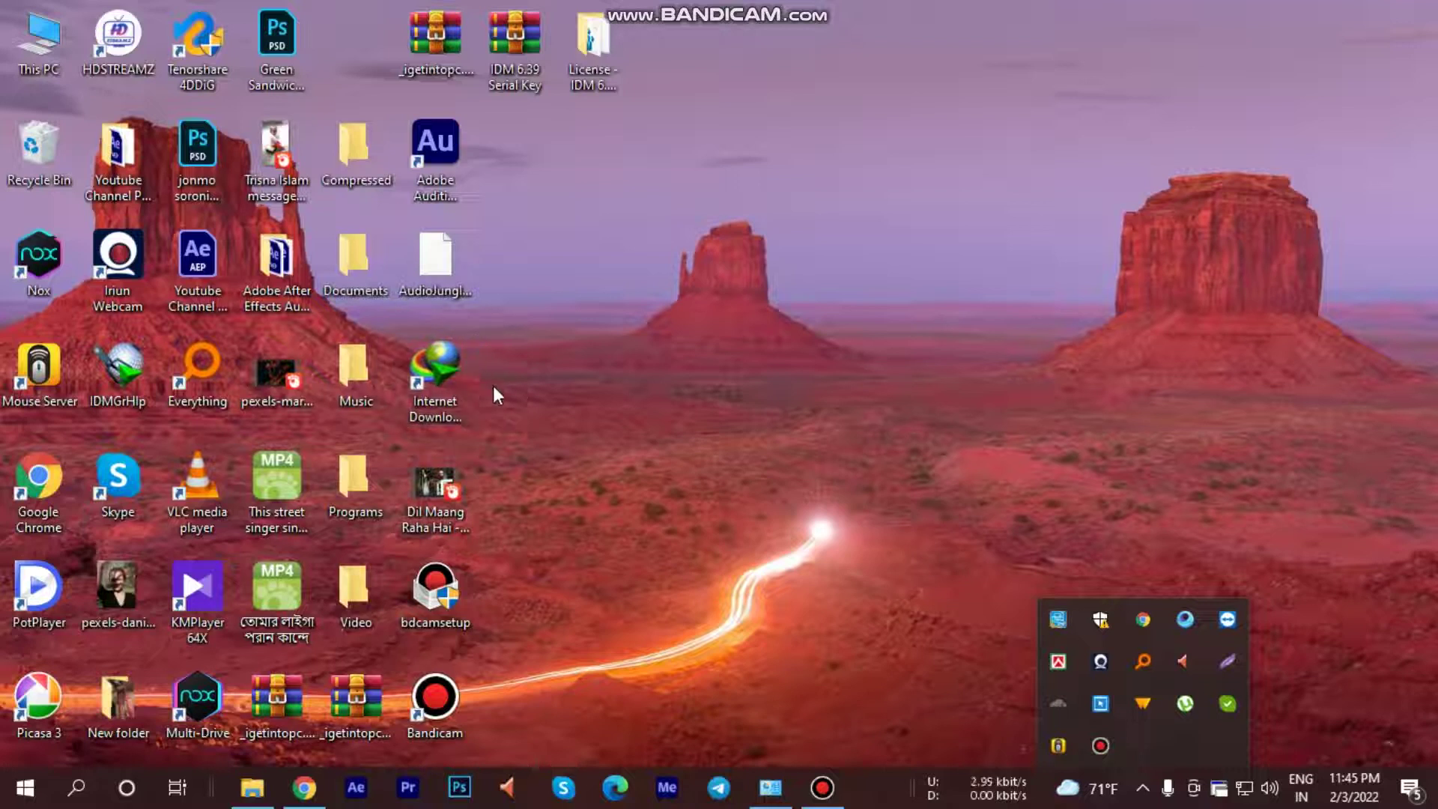
right_click(442, 364)
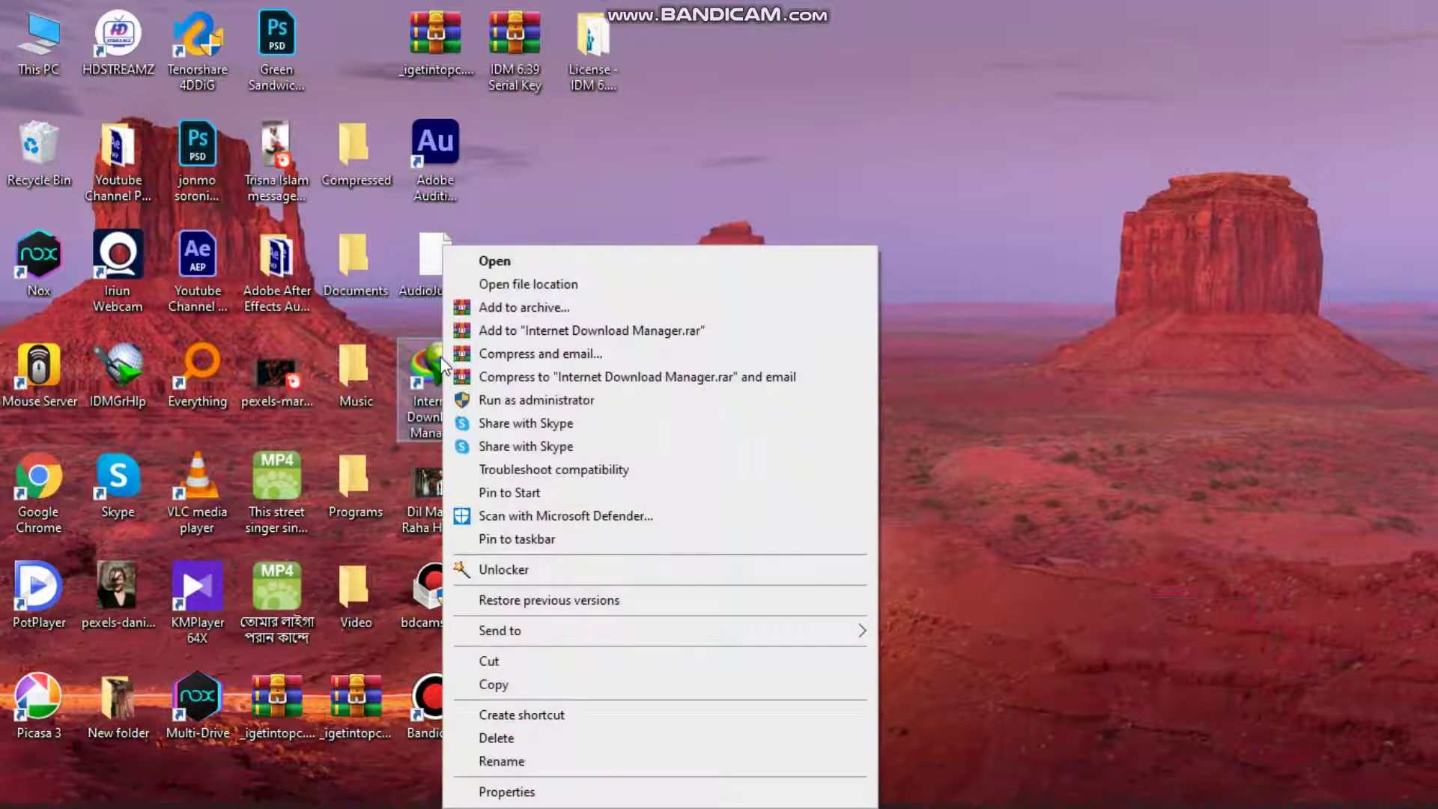
left_click(508, 288)
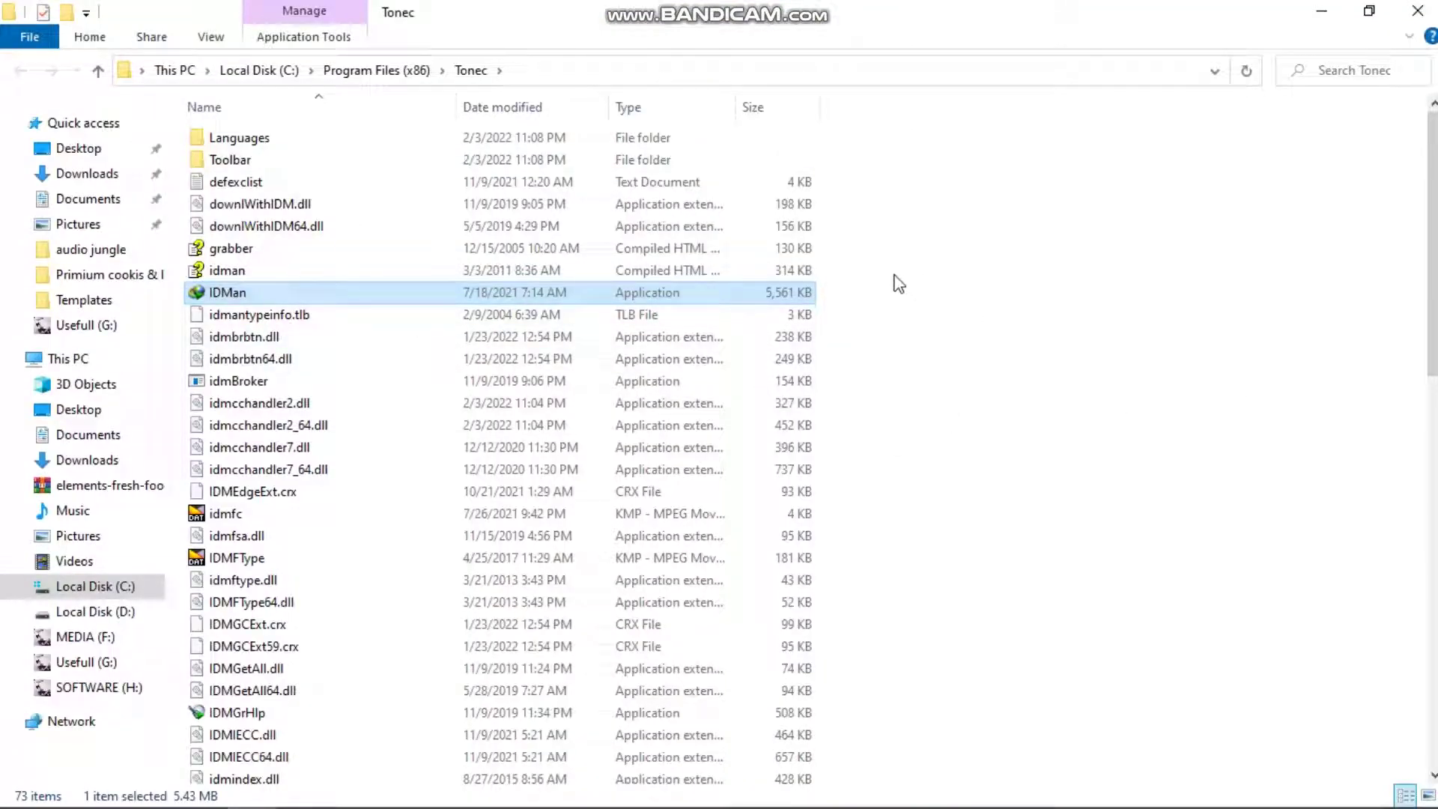
left_click(674, 336)
left_click(524, 358, "shift")
right_click(402, 347)
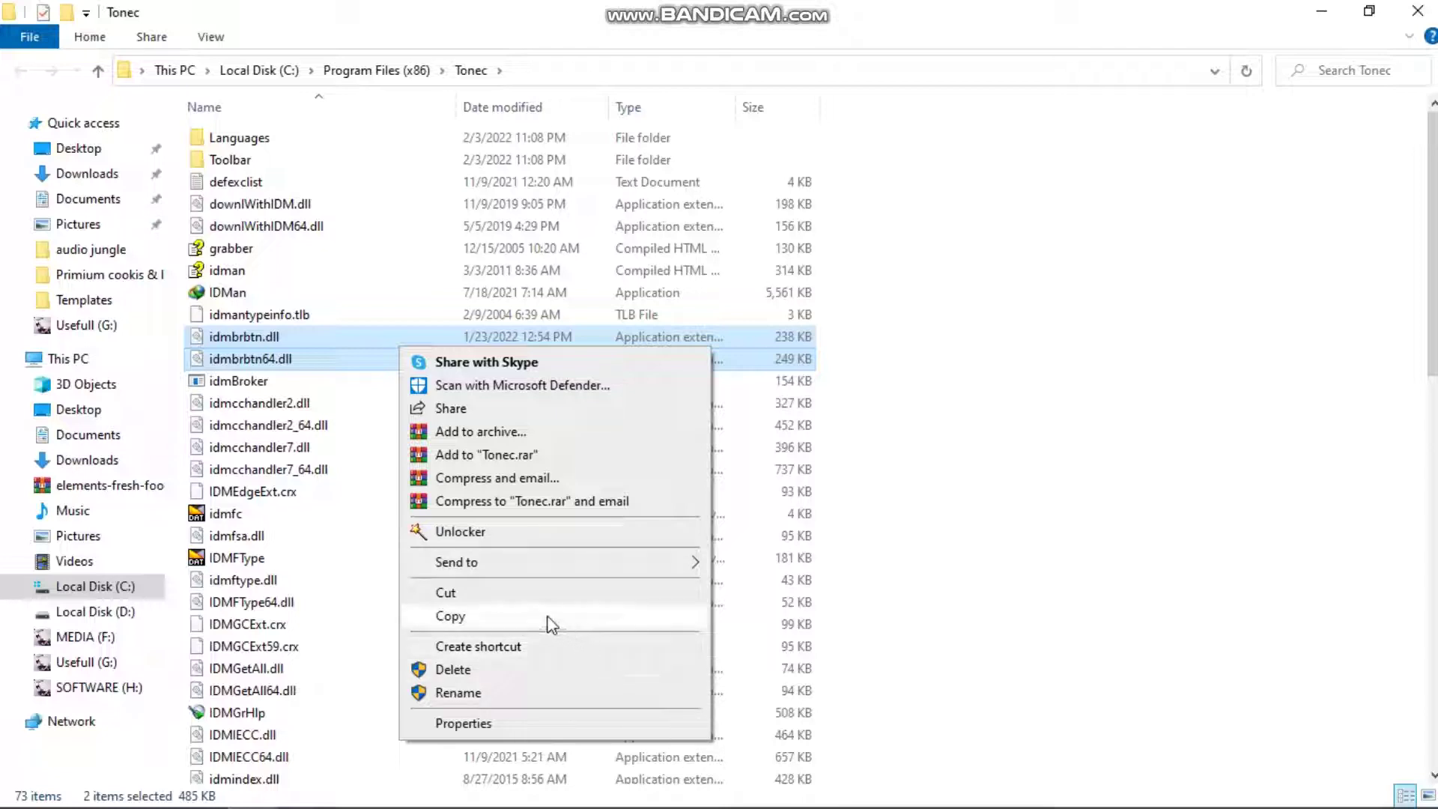
Minimize the Tonec folder and copy the IDMan application from the License - IDM 6.39 build 2 folder.
left_click(1326, 19)
double_click(591, 41)
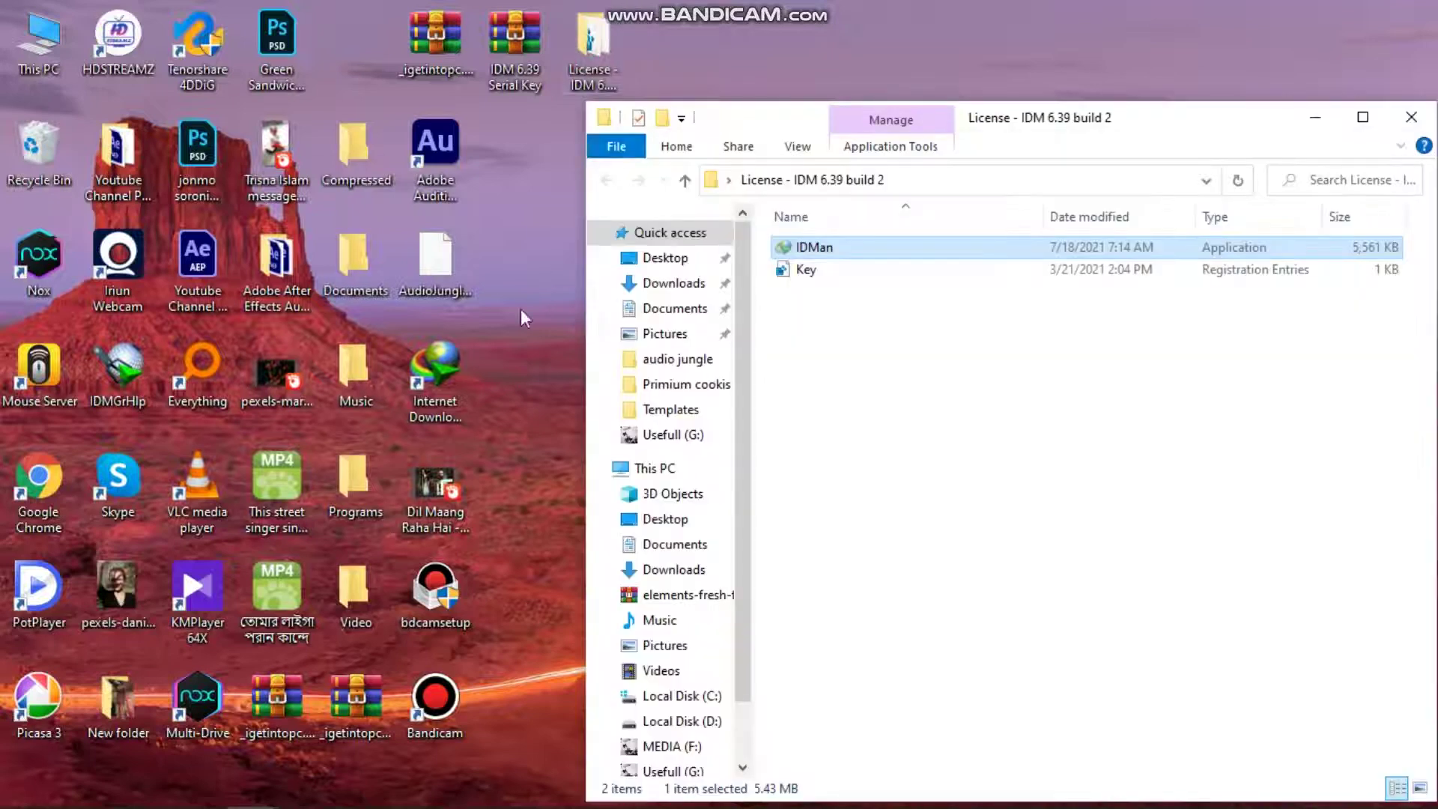
right_click(821, 240)
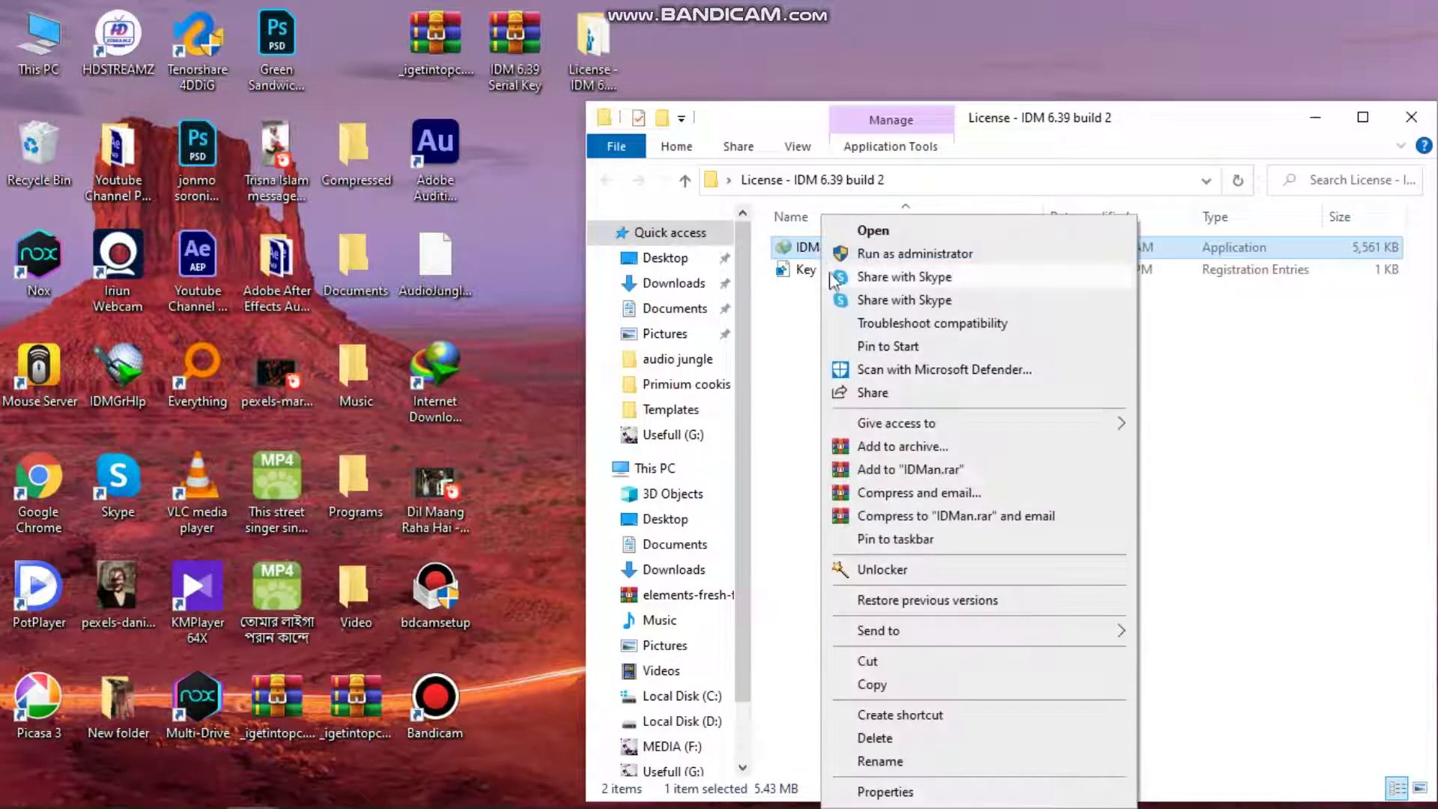
left_click(872, 685)
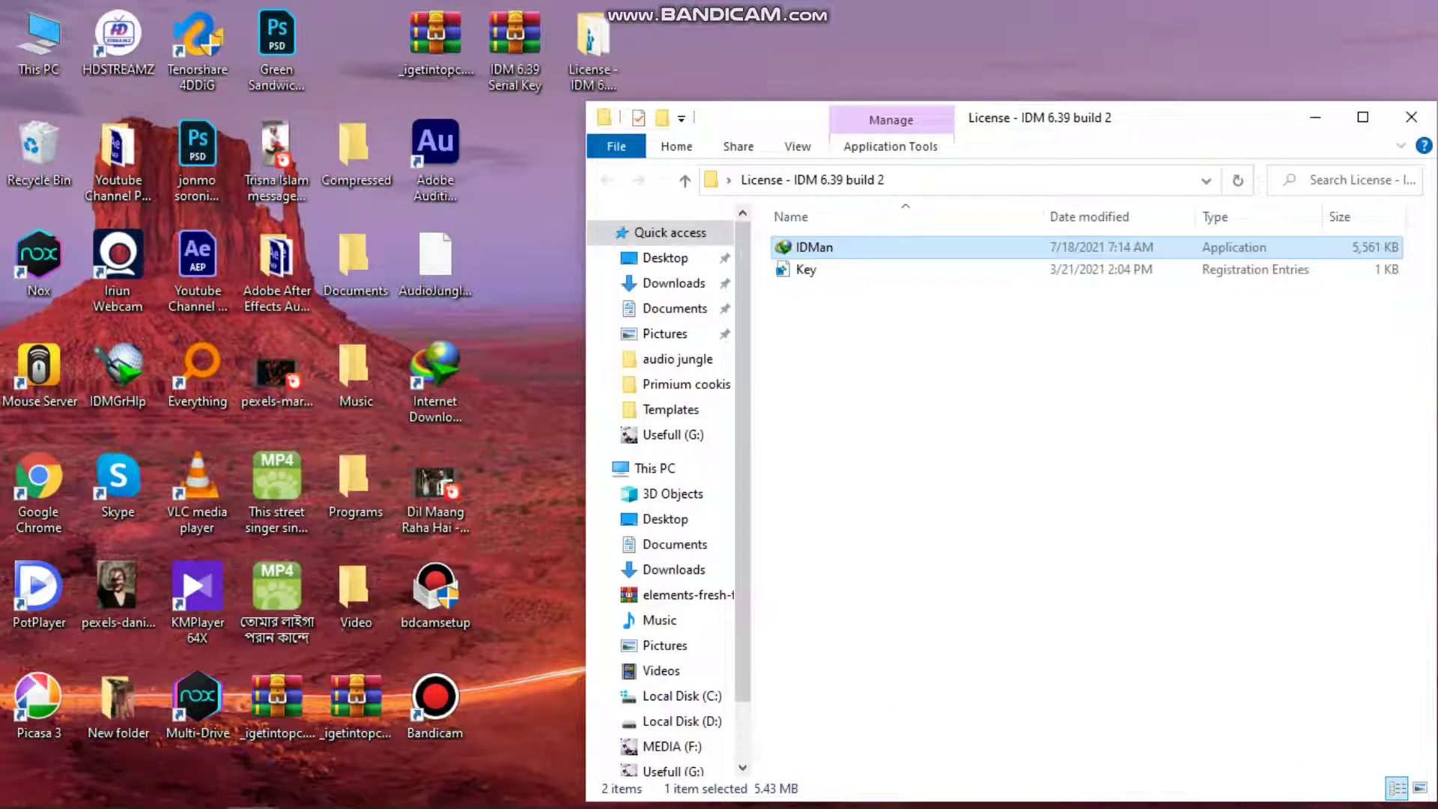
Try to paste the copied IDMan application into the Tonec folder, replacing the existing file, and cancel at the administrator permission request.
left_click(773, 796)
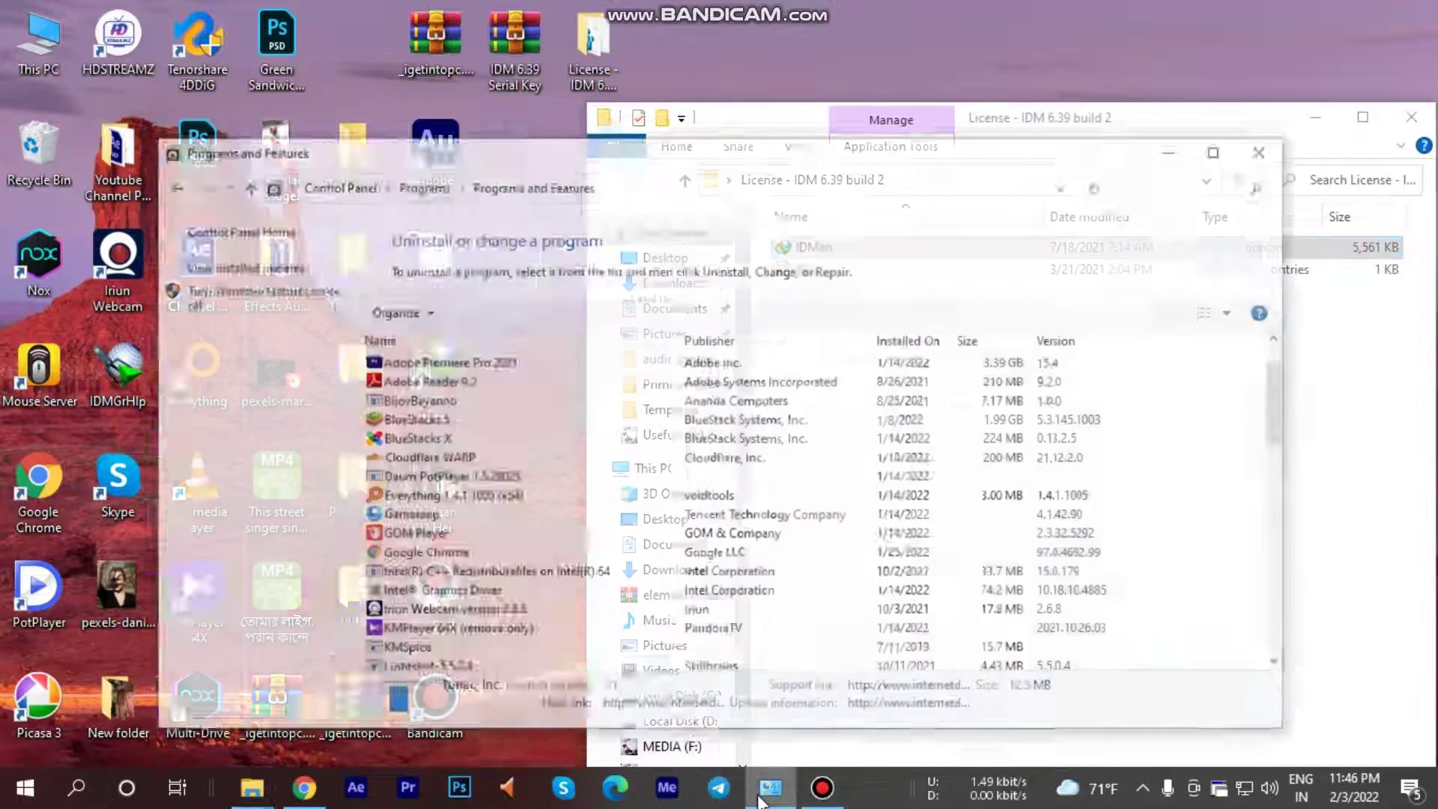
left_click(1280, 109)
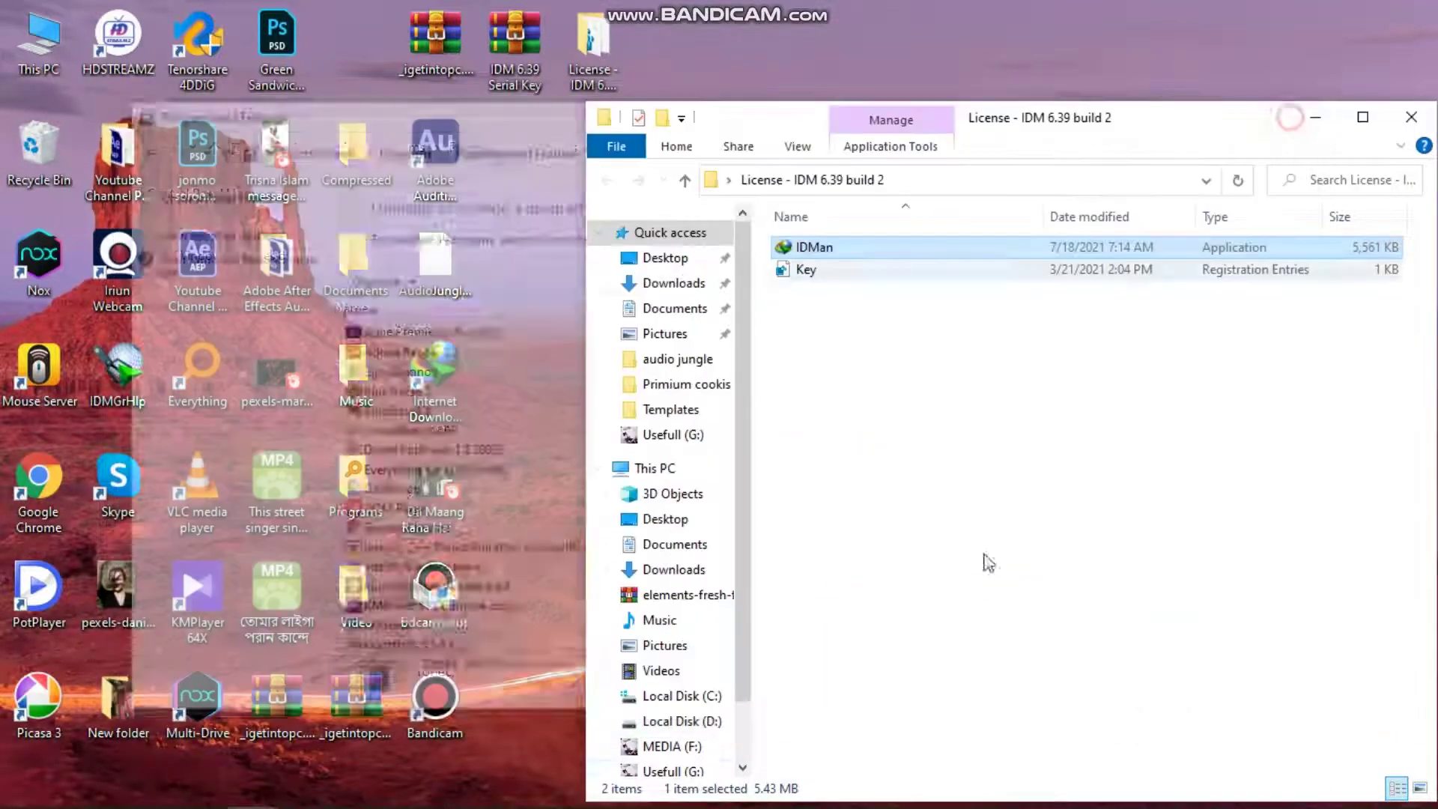
mouse_move(233, 802)
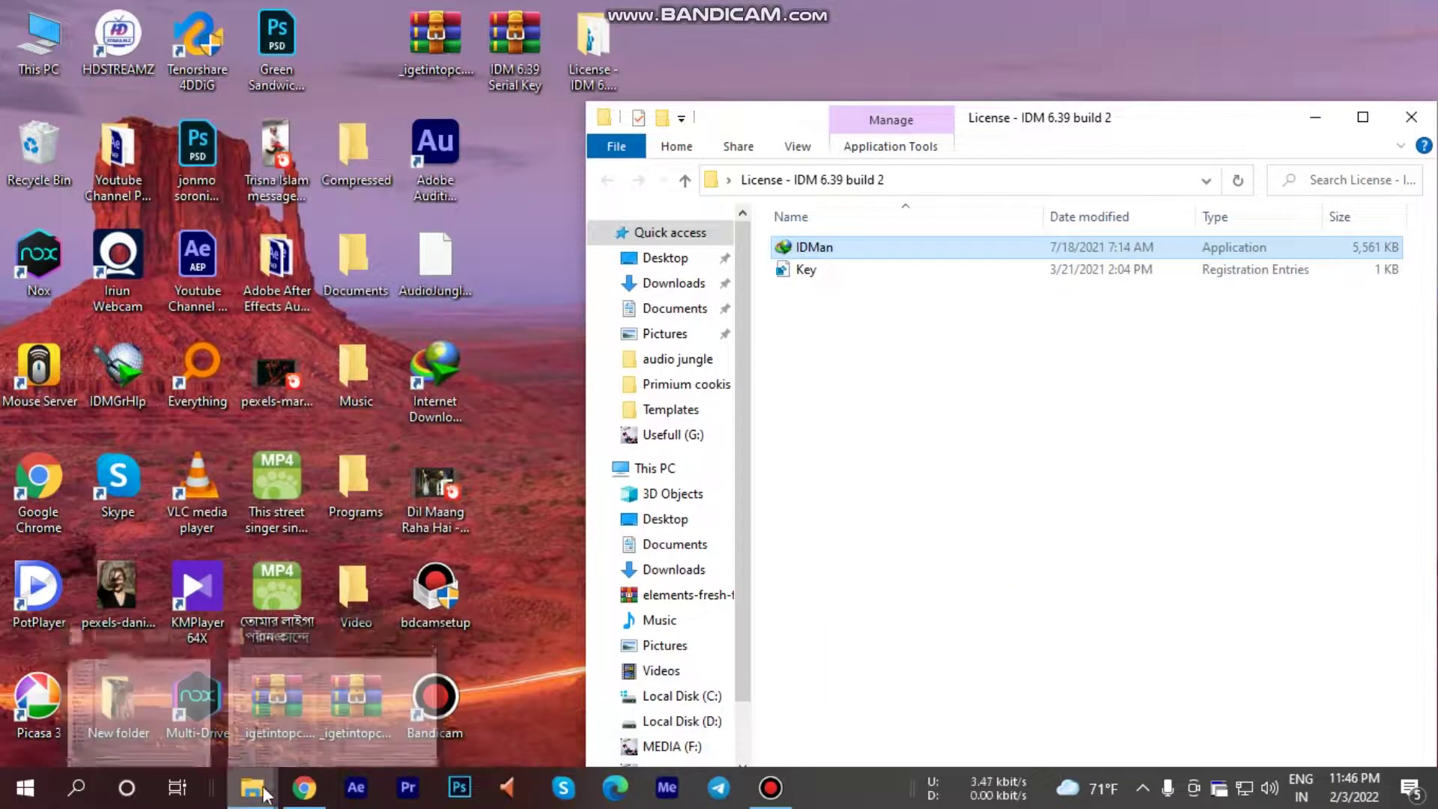
left_click(281, 749)
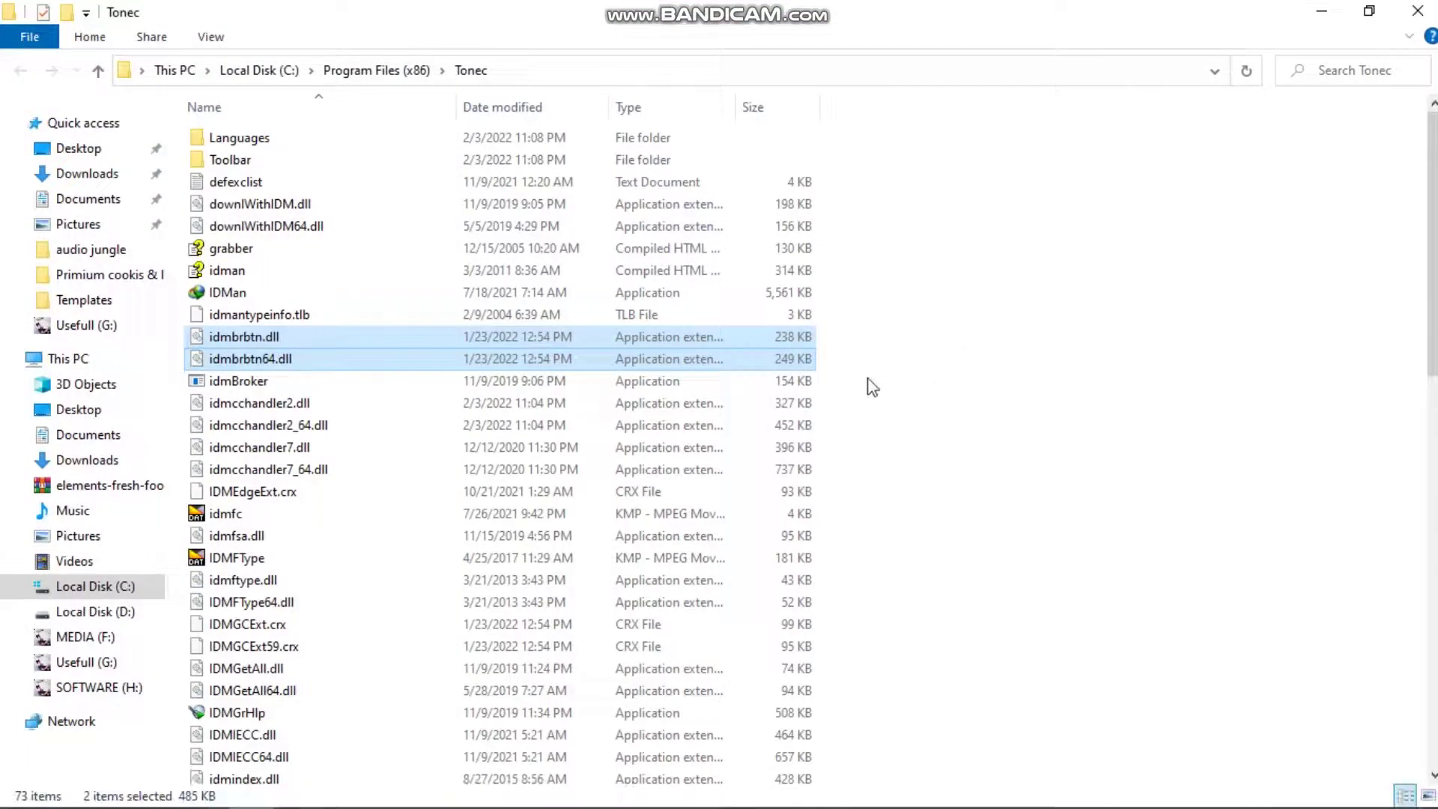
right_click(895, 348)
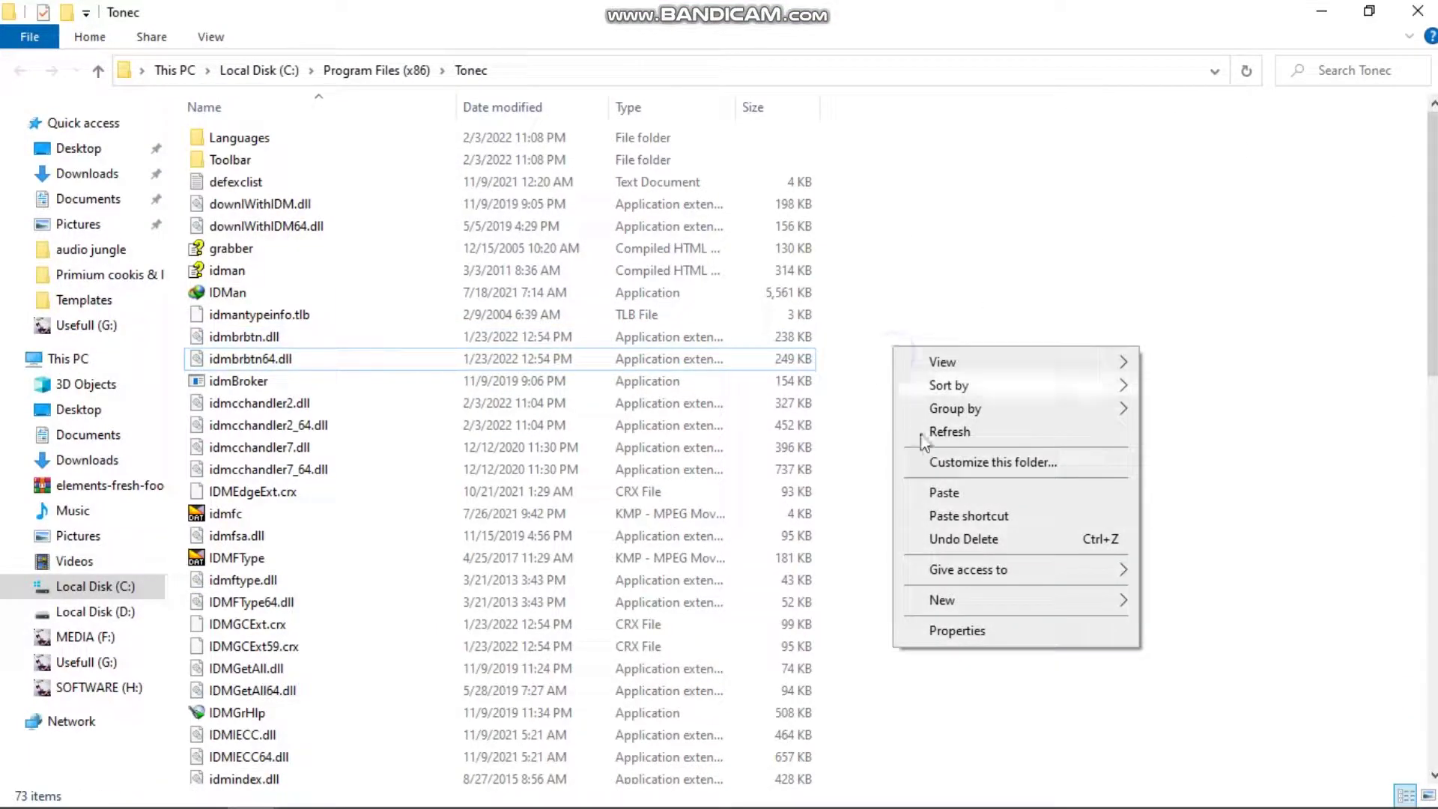
left_click(955, 492)
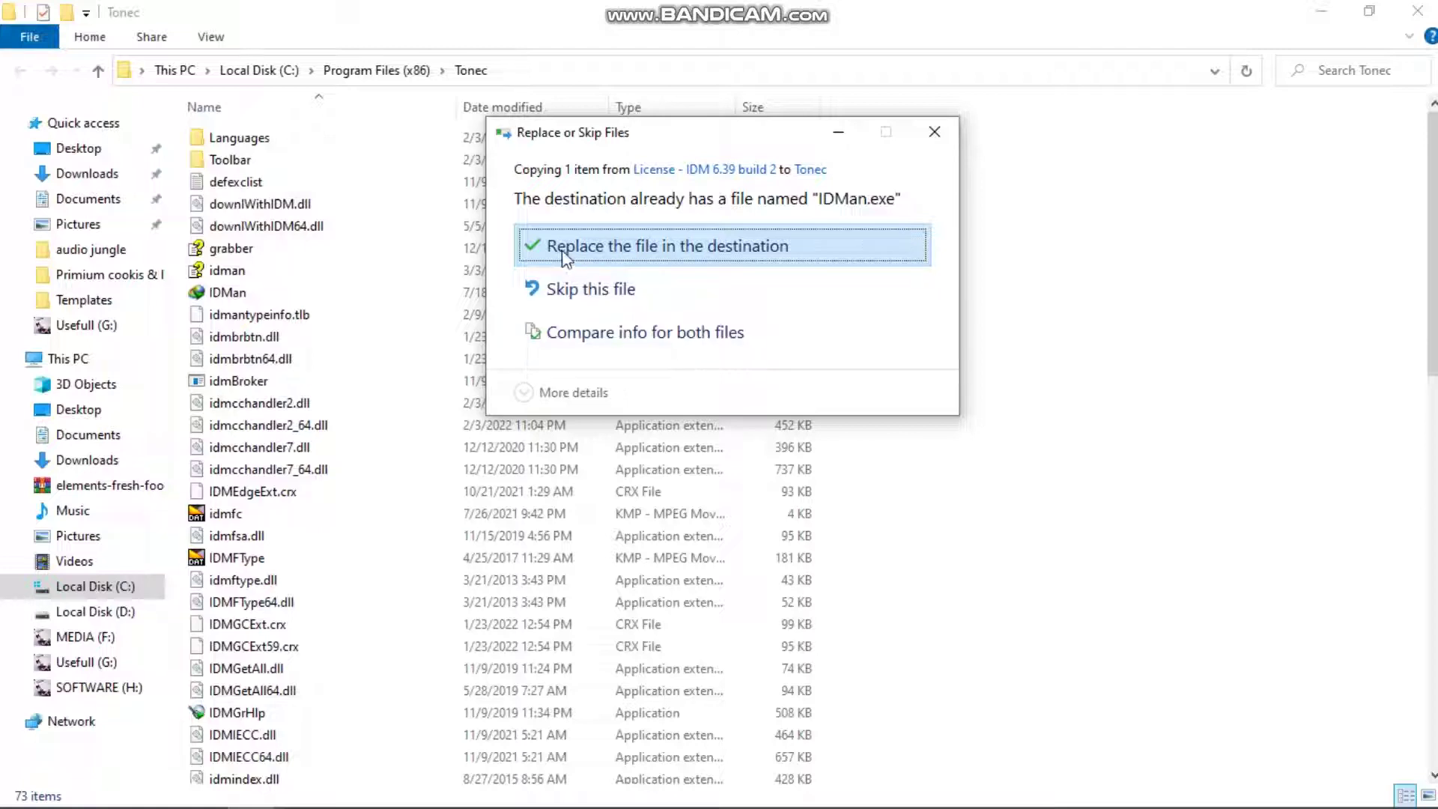
left_click(705, 255)
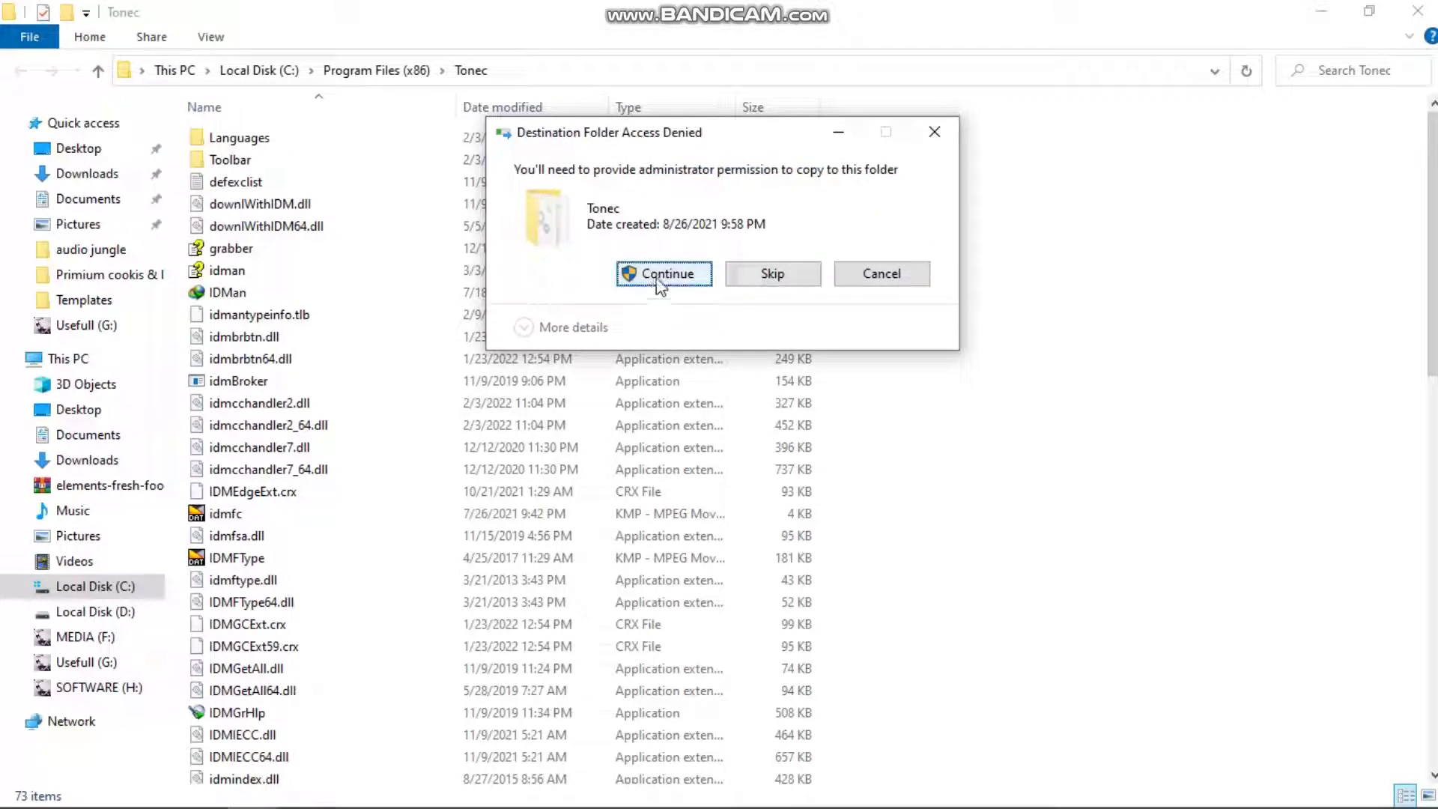
left_click(934, 133)
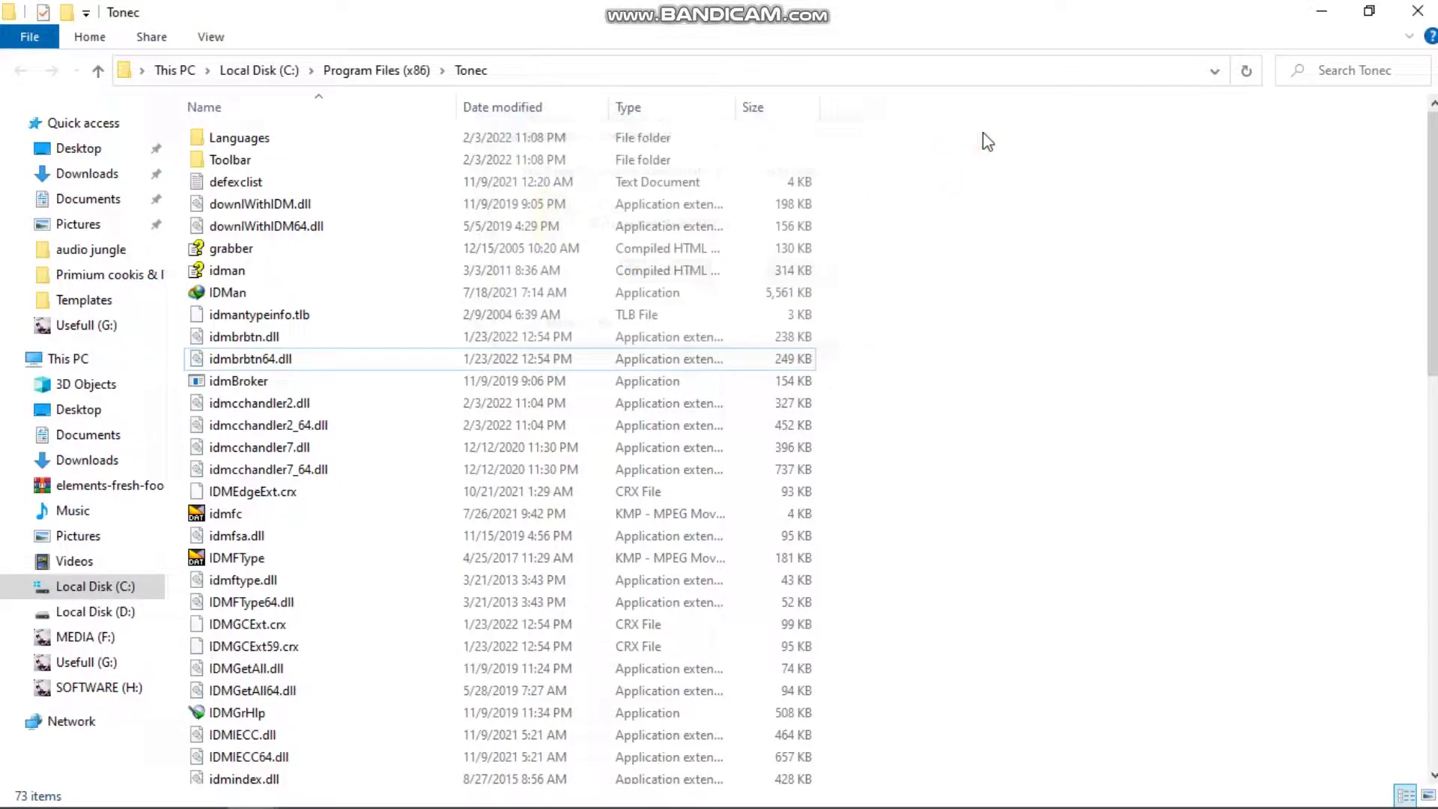
Minimize the Tonec folder and merge the Key registration entries from the License - IDM 6.39 build 2 folder into the registry.
left_click(1329, 15)
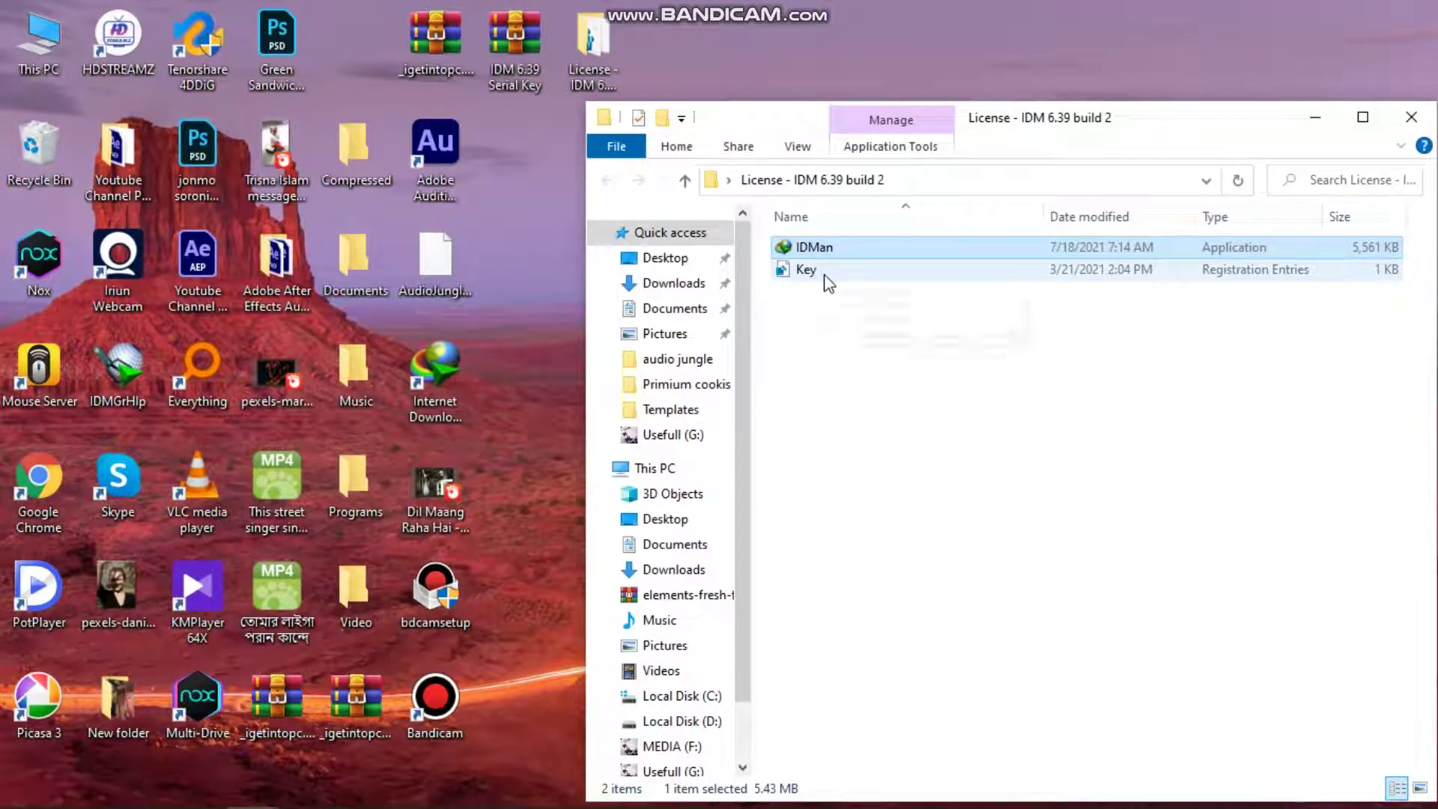
left_click(844, 275)
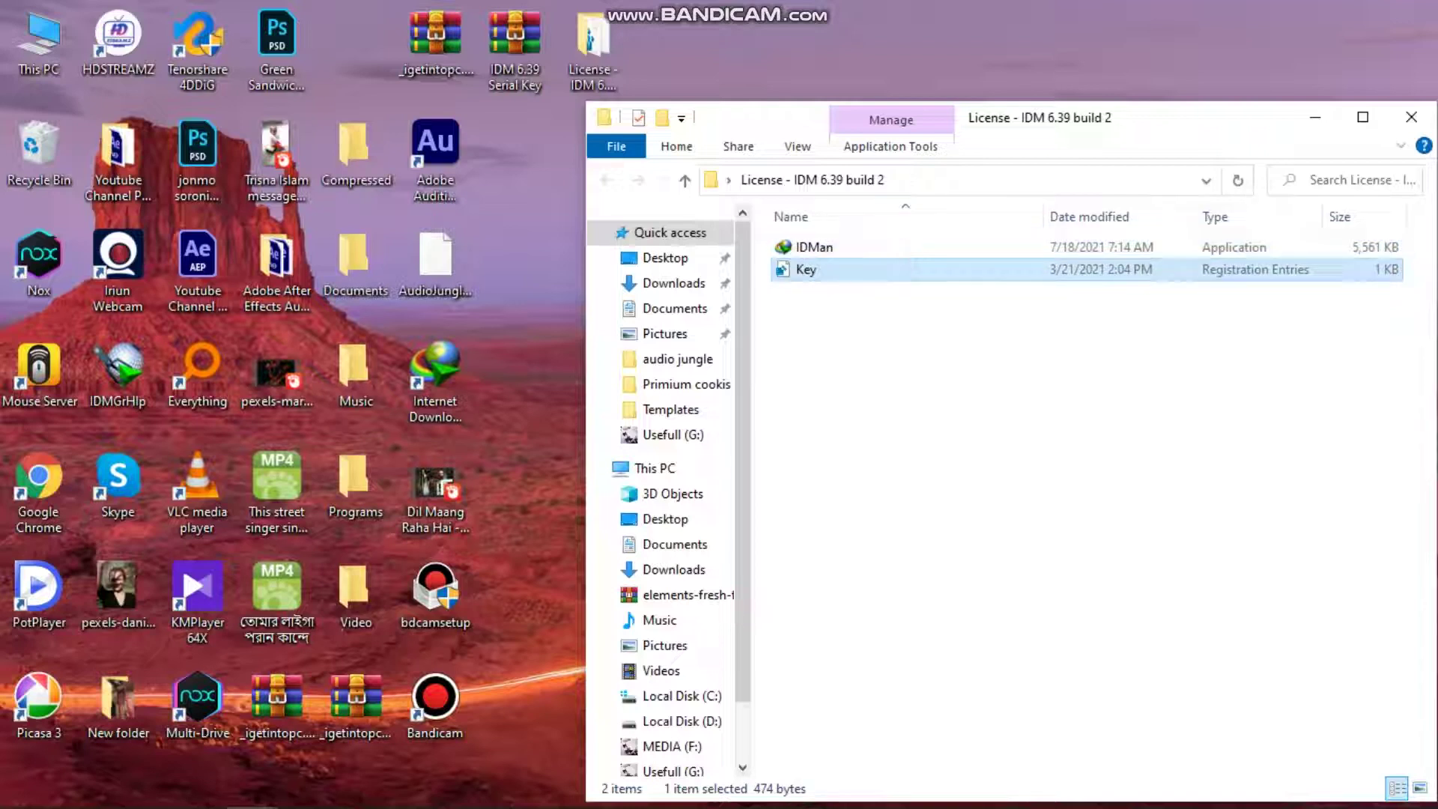
key("Return")
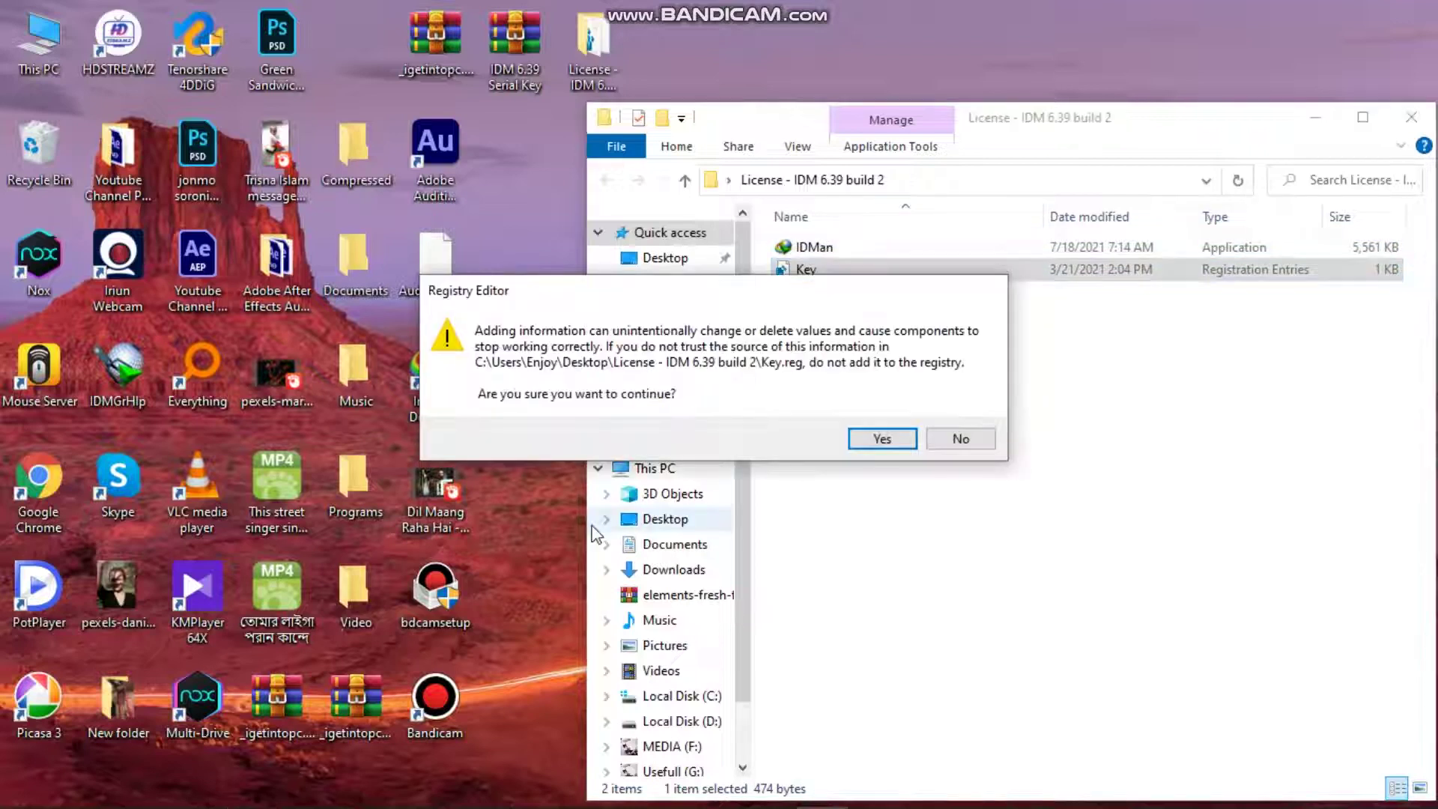
left_click(882, 442)
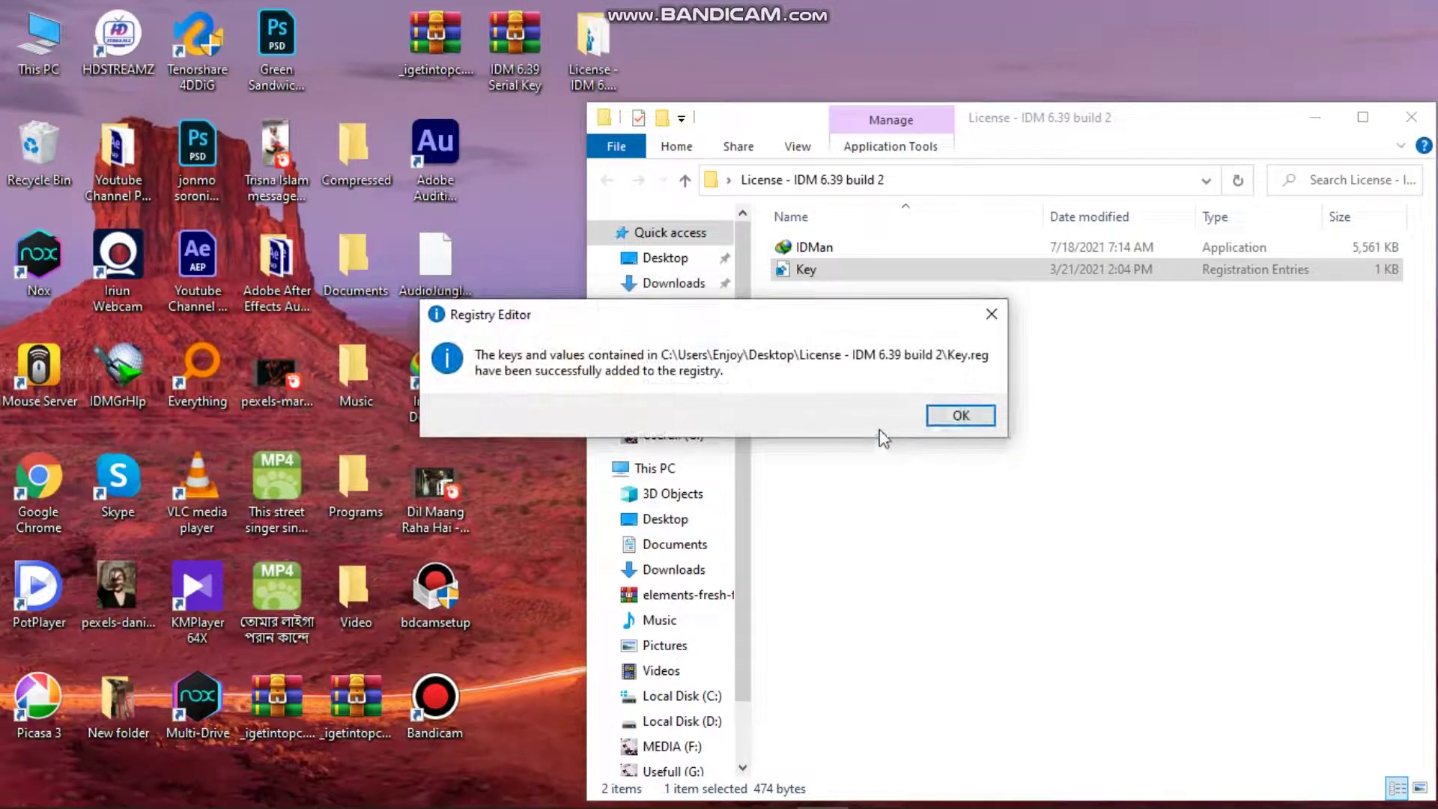
left_click(945, 417)
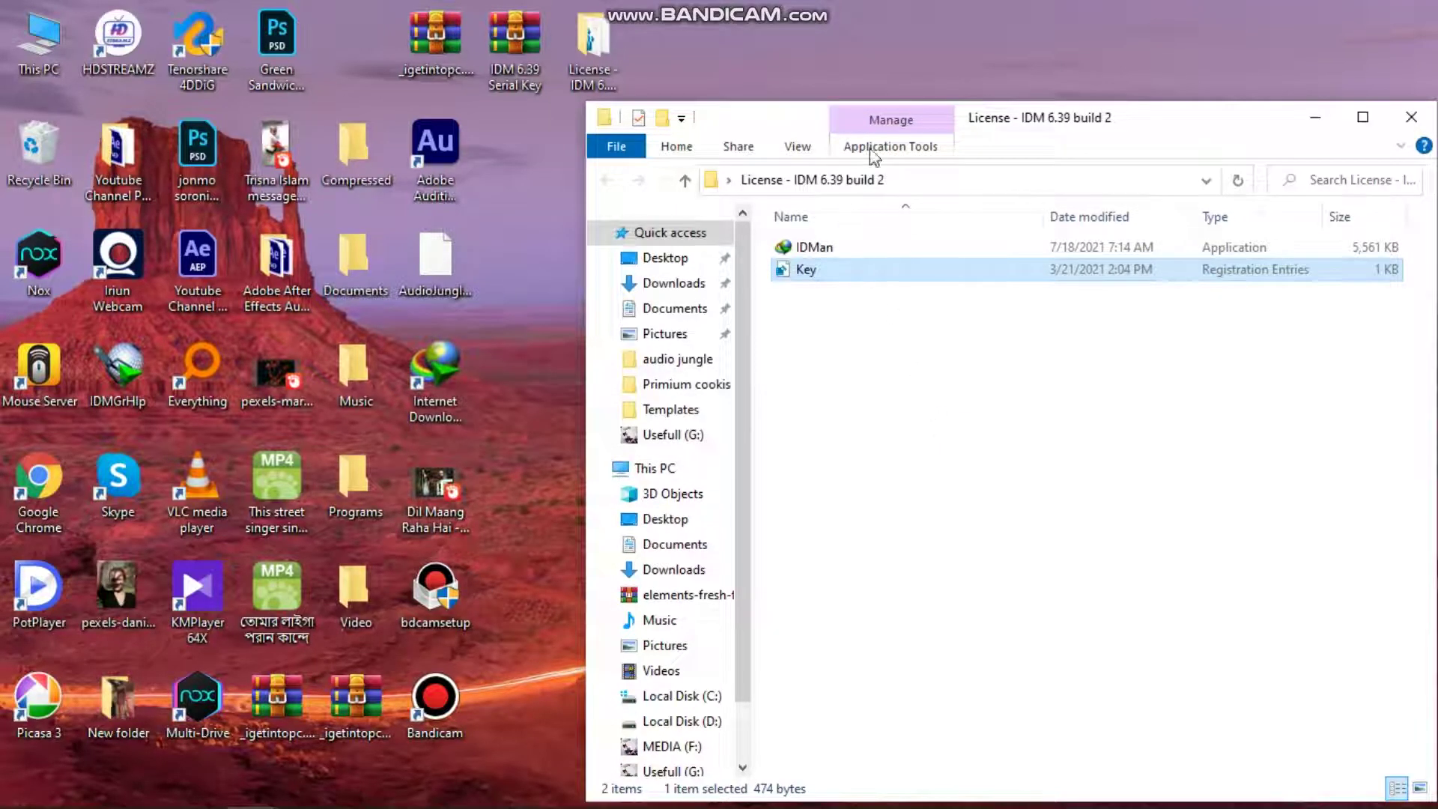
Refresh the desktop and clear the License - IDM 6.39 build 2 folder window off the screen.
right_click(879, 36)
left_click(940, 102)
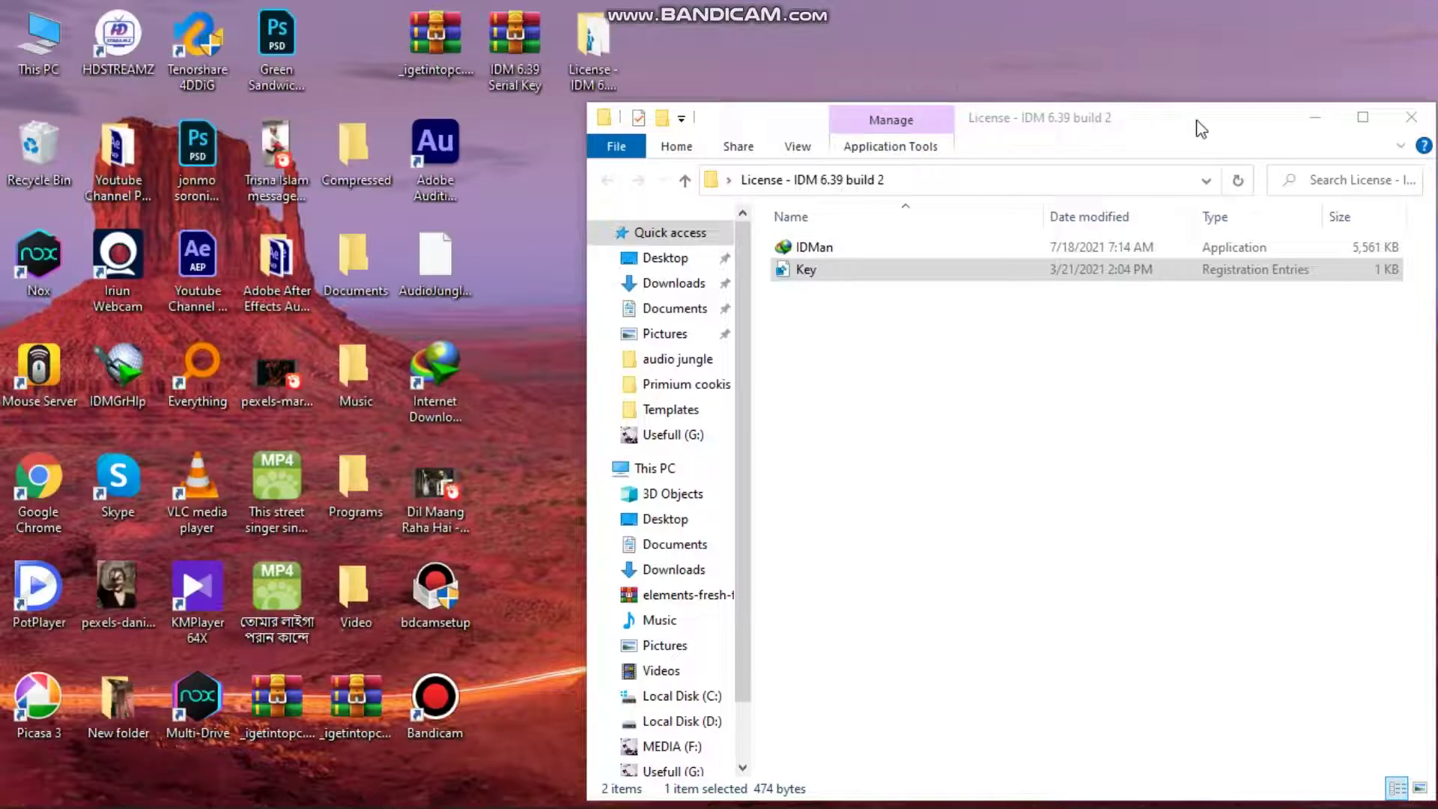
left_click_drag(1201, 130, 1101, 116)
left_click(1250, 99)
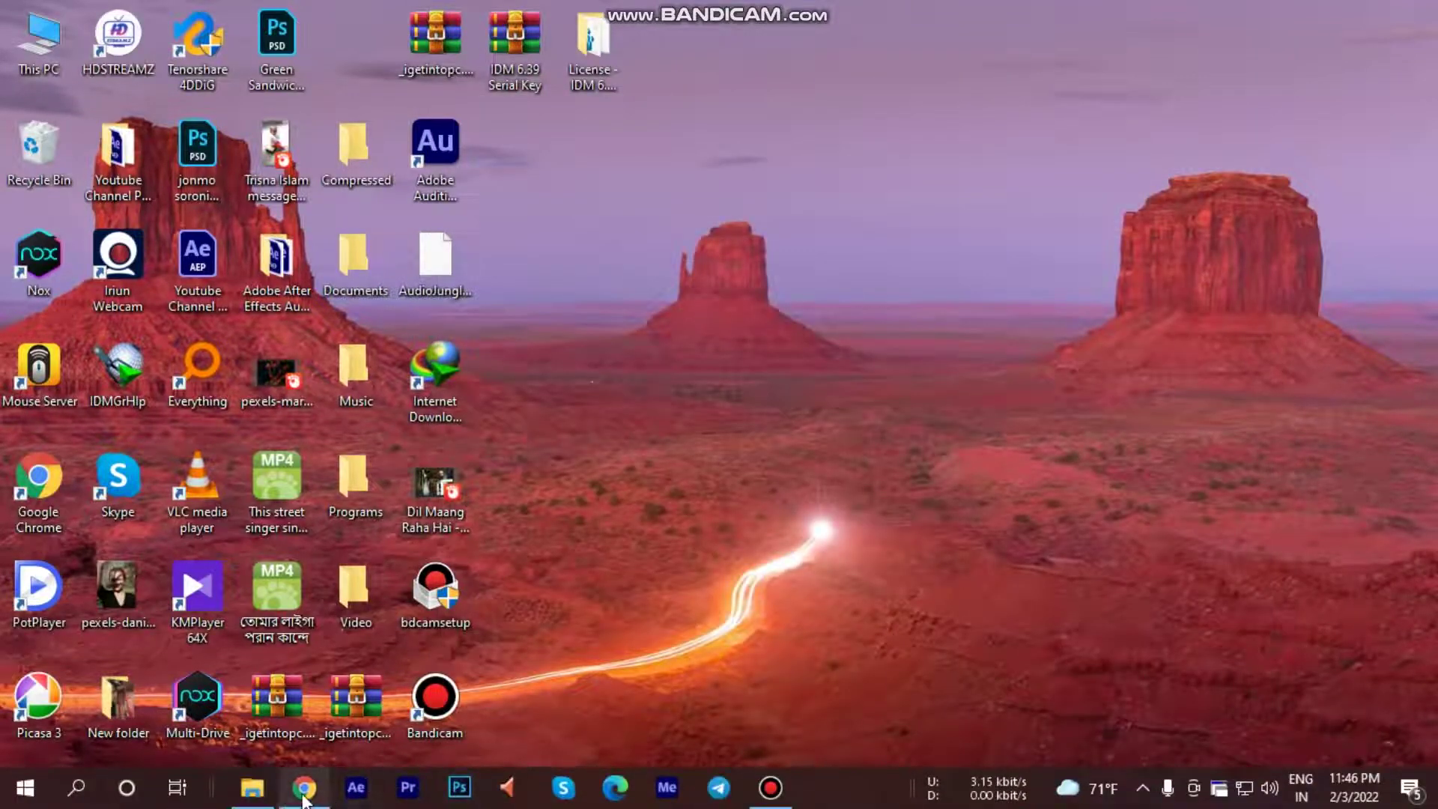
Switch to Chrome, reload YouTube, open the Logo Intro 20 Animations video and pause it.
left_click(305, 790)
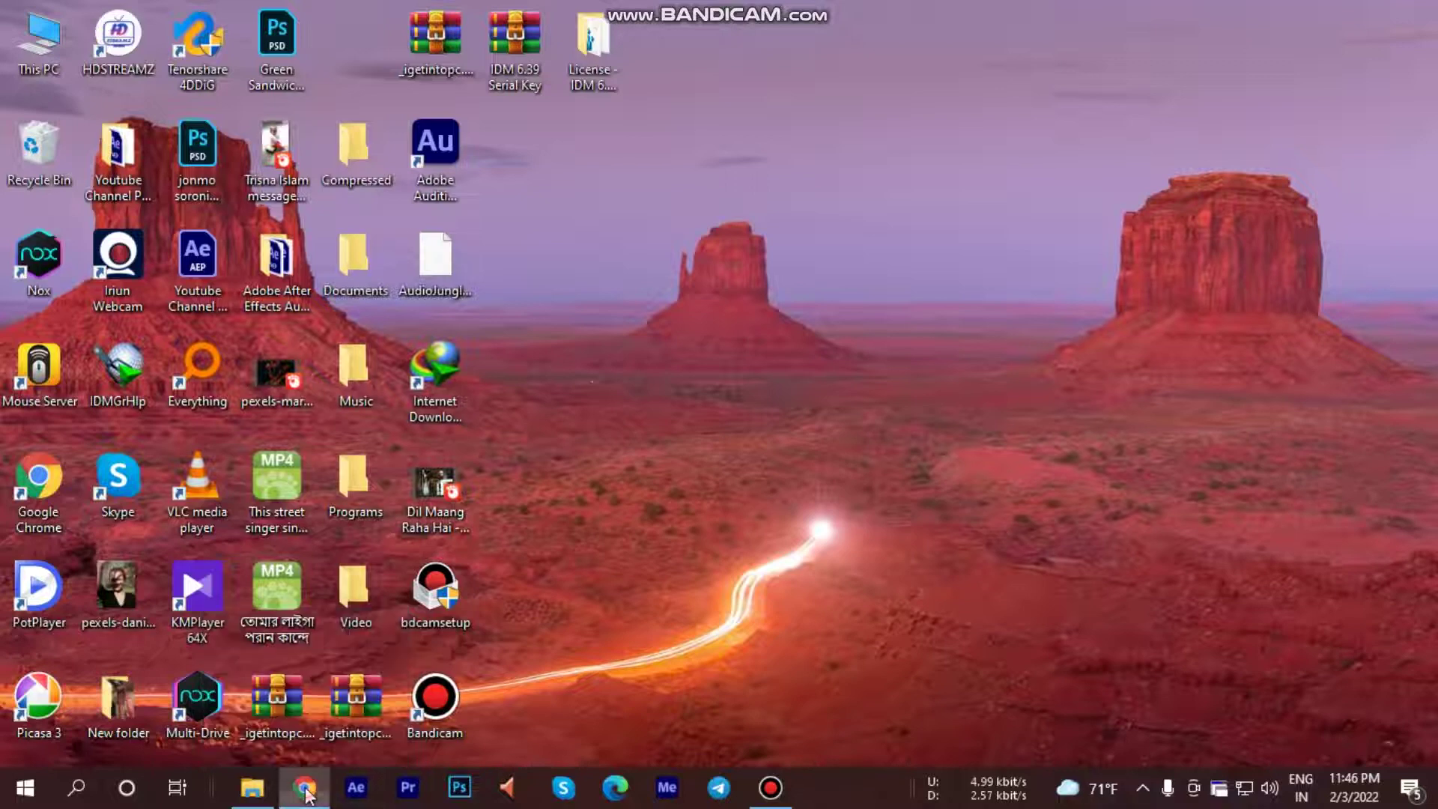
left_click(351, 77)
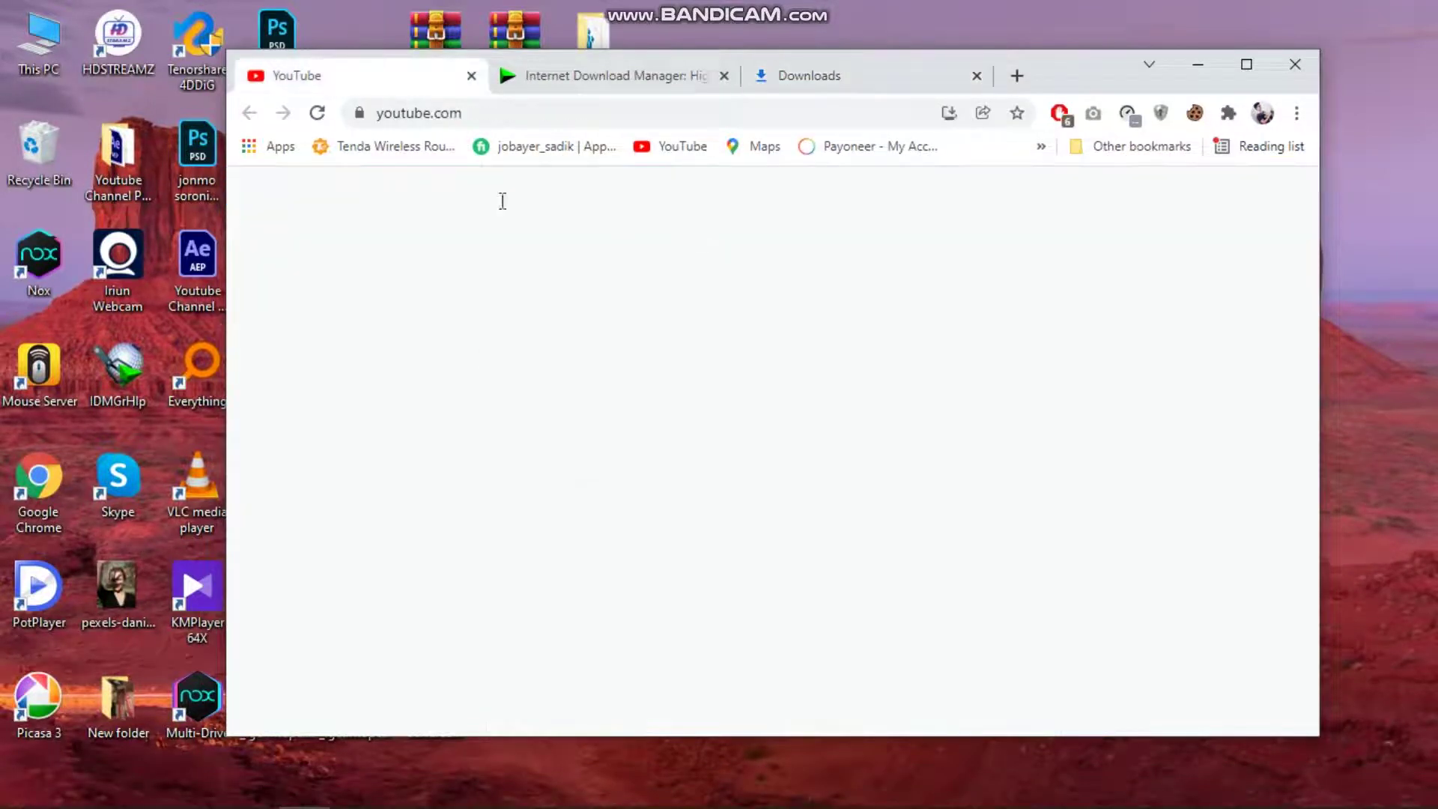
left_click(310, 114)
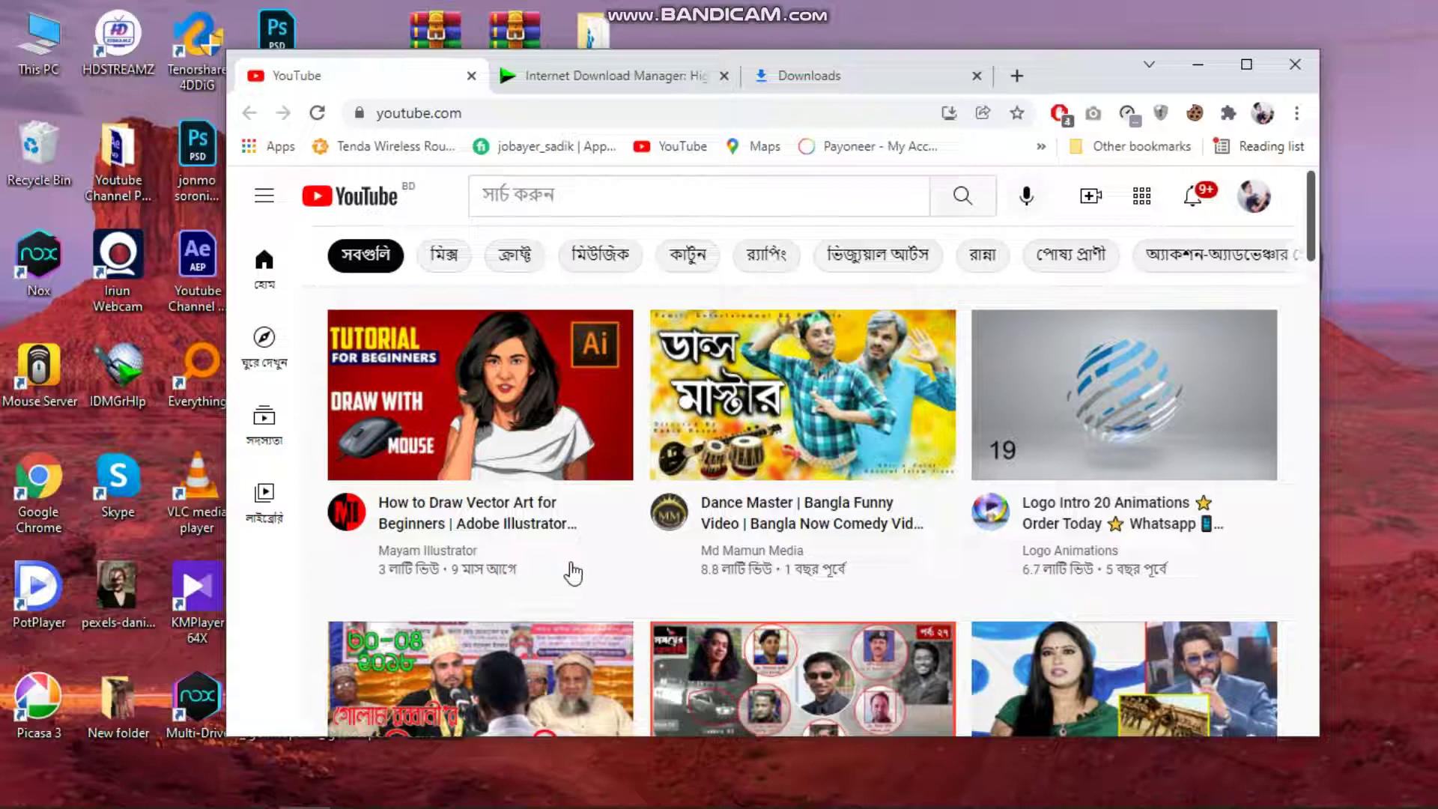
left_click(1066, 409)
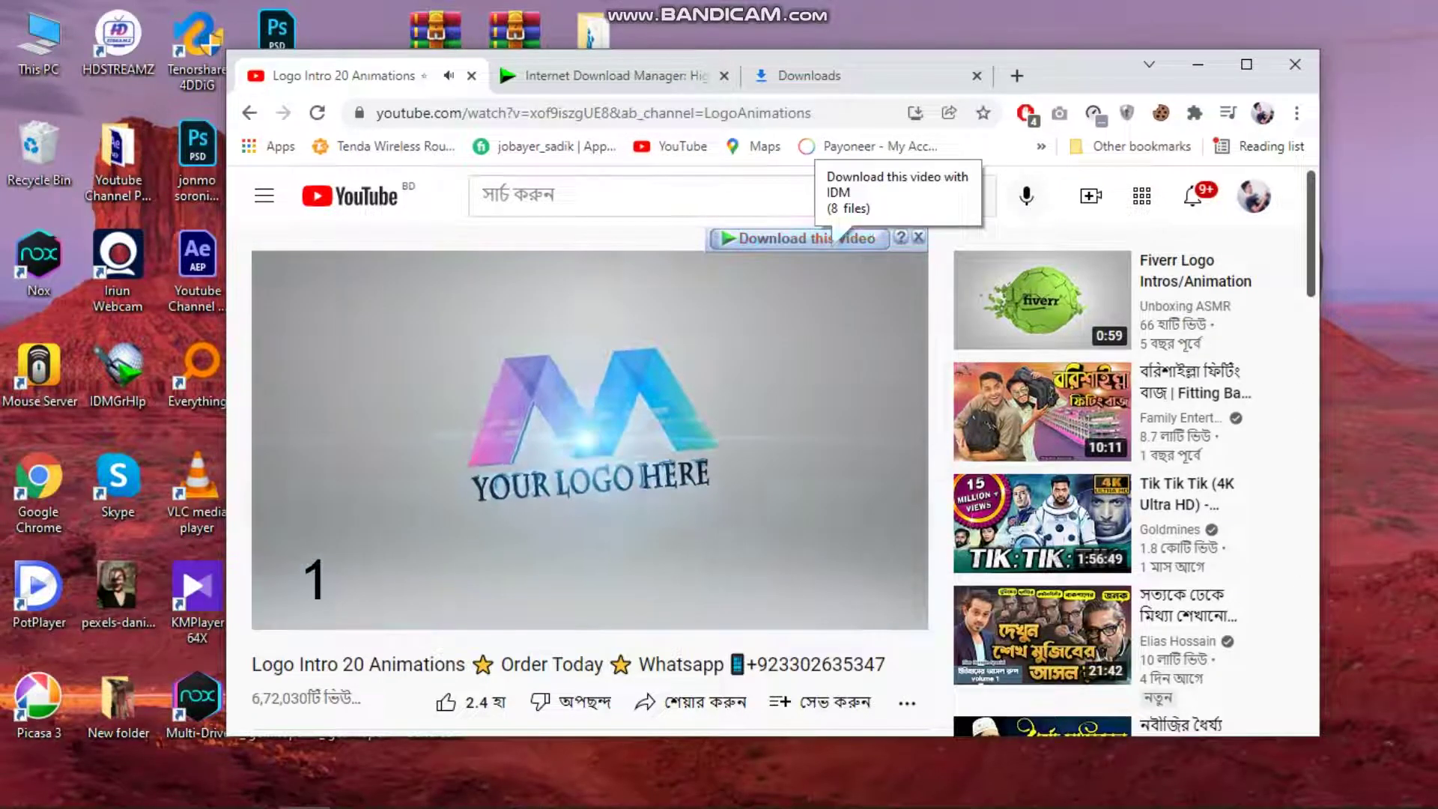
left_click(289, 605)
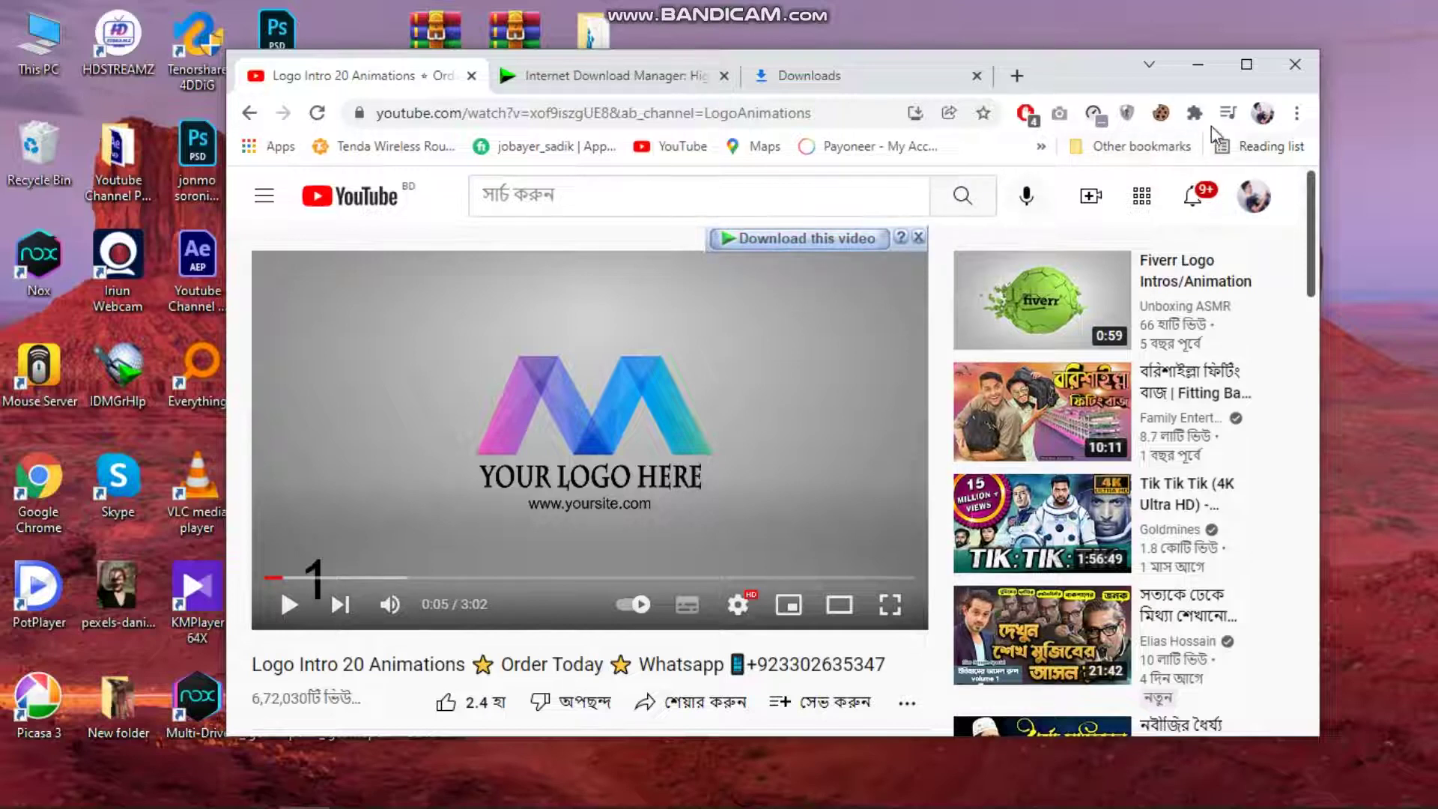
Pin the IDM Integration Module extension in Chrome, and check on the extensions page whether it is enabled.
left_click(1195, 114)
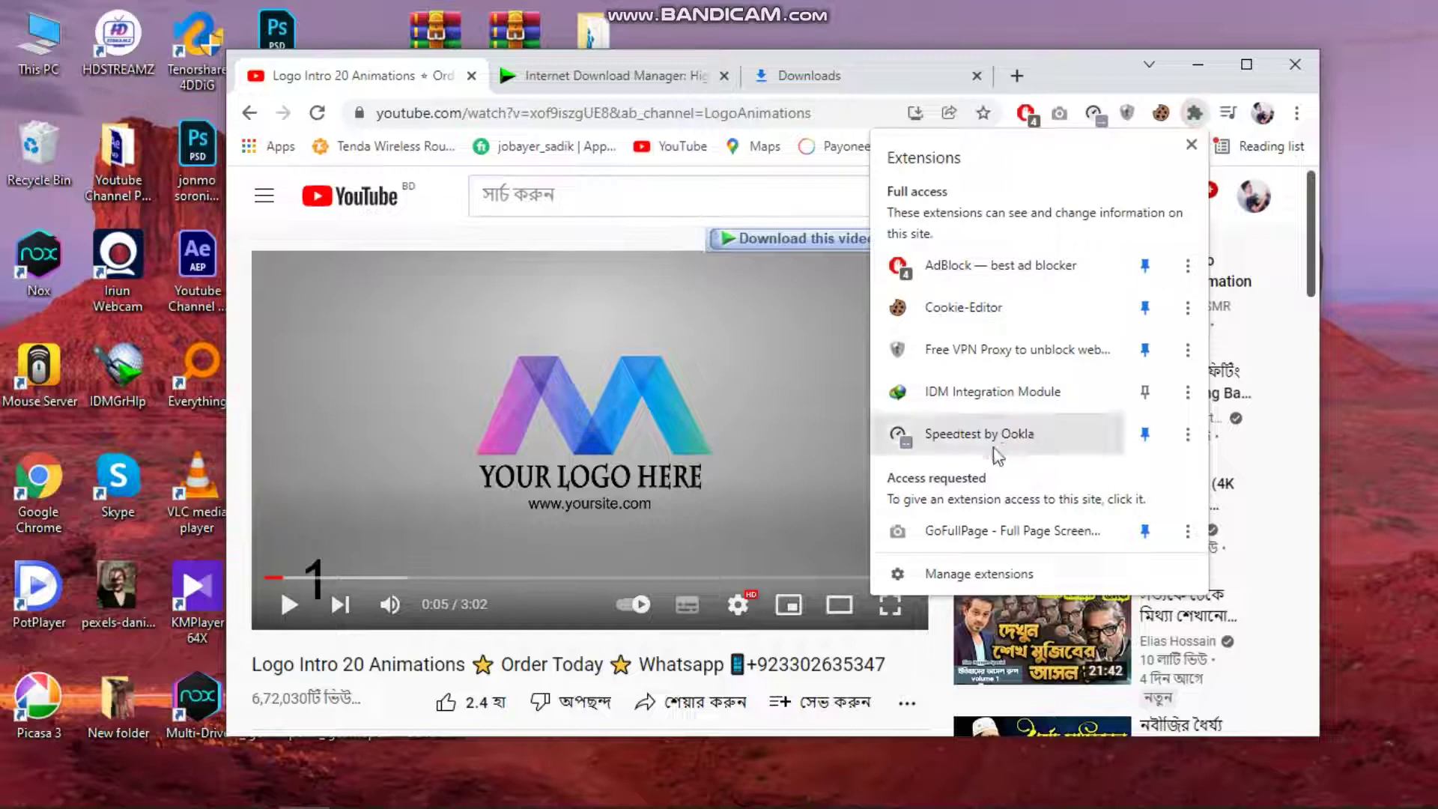
left_click(1146, 391)
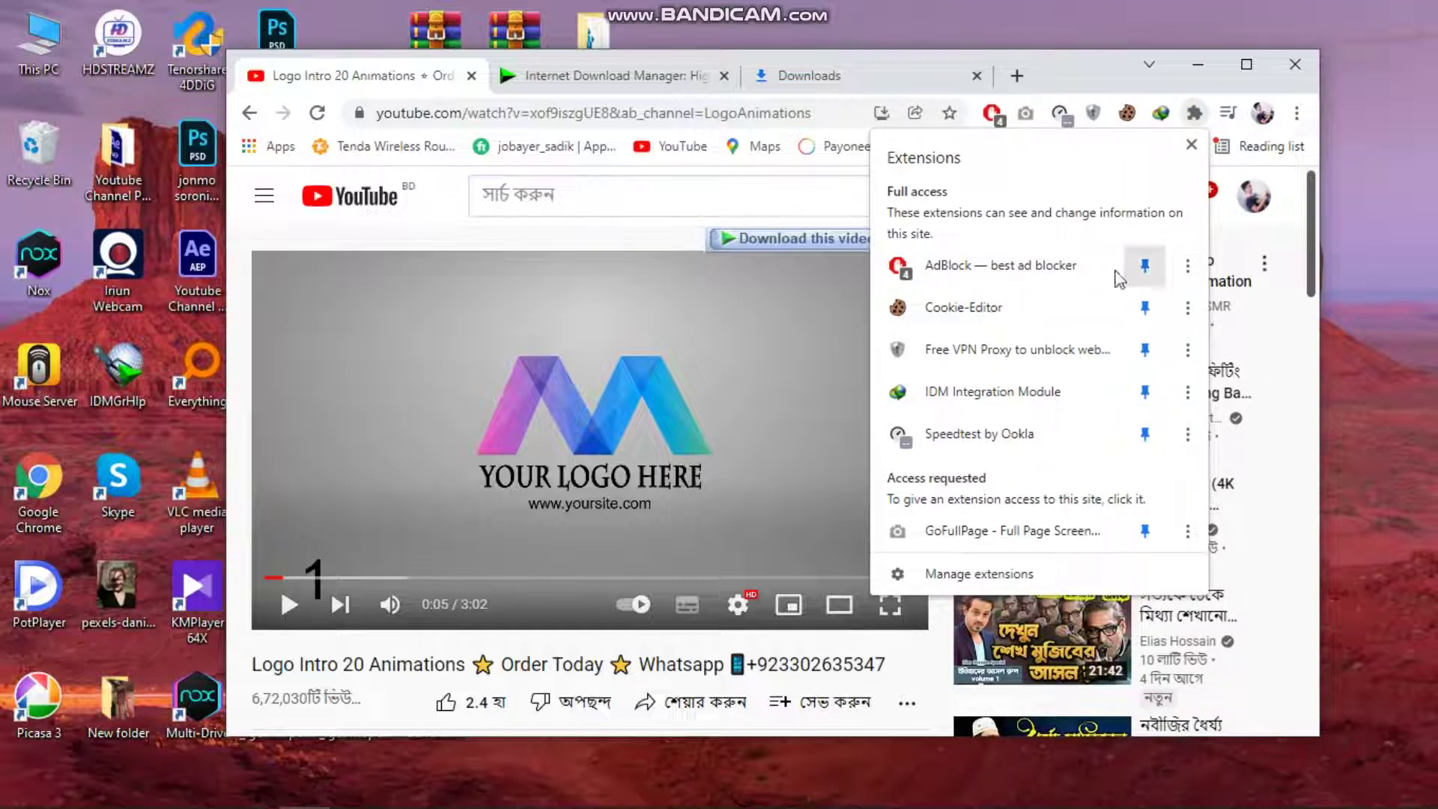
left_click(971, 575)
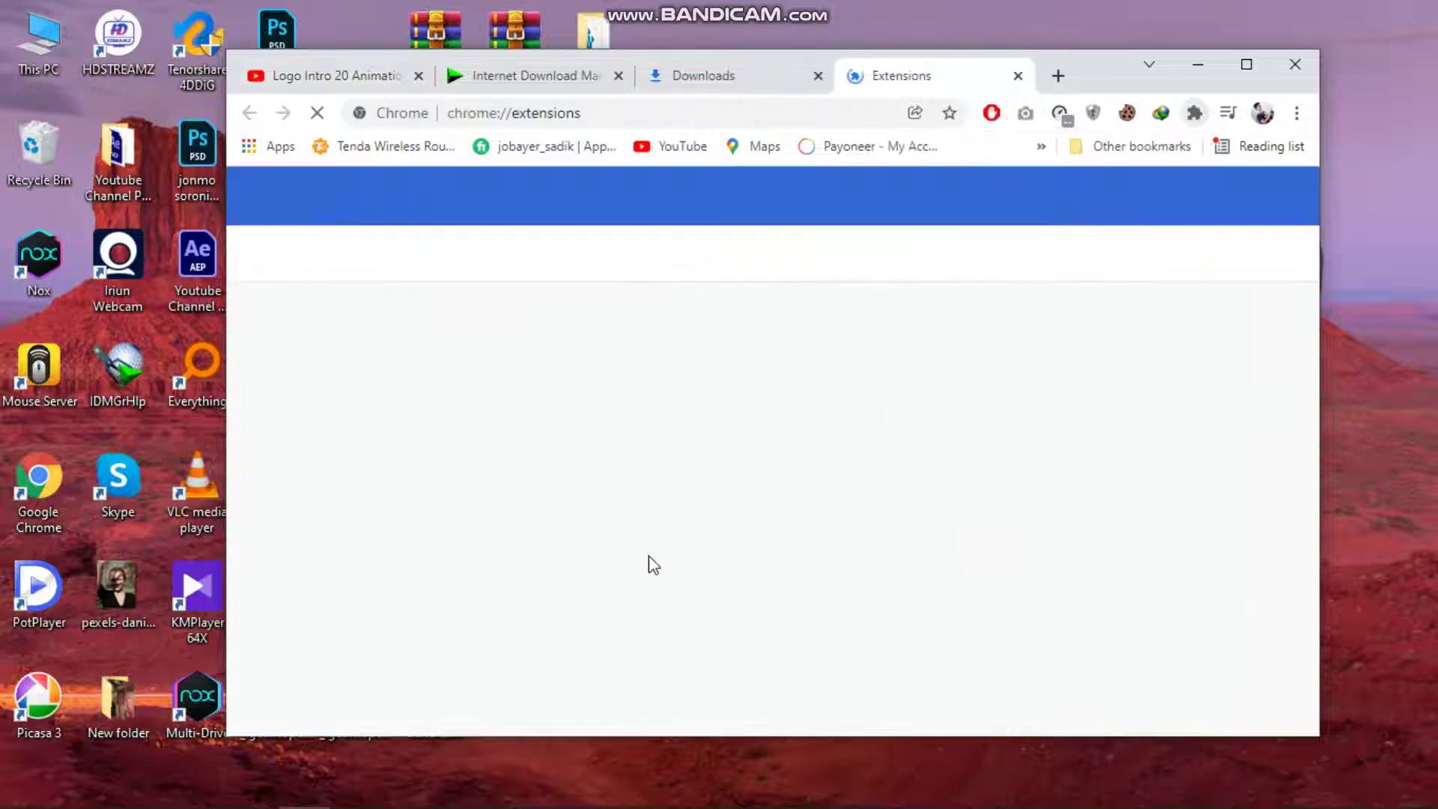
scroll(966, 485, "down", 9)
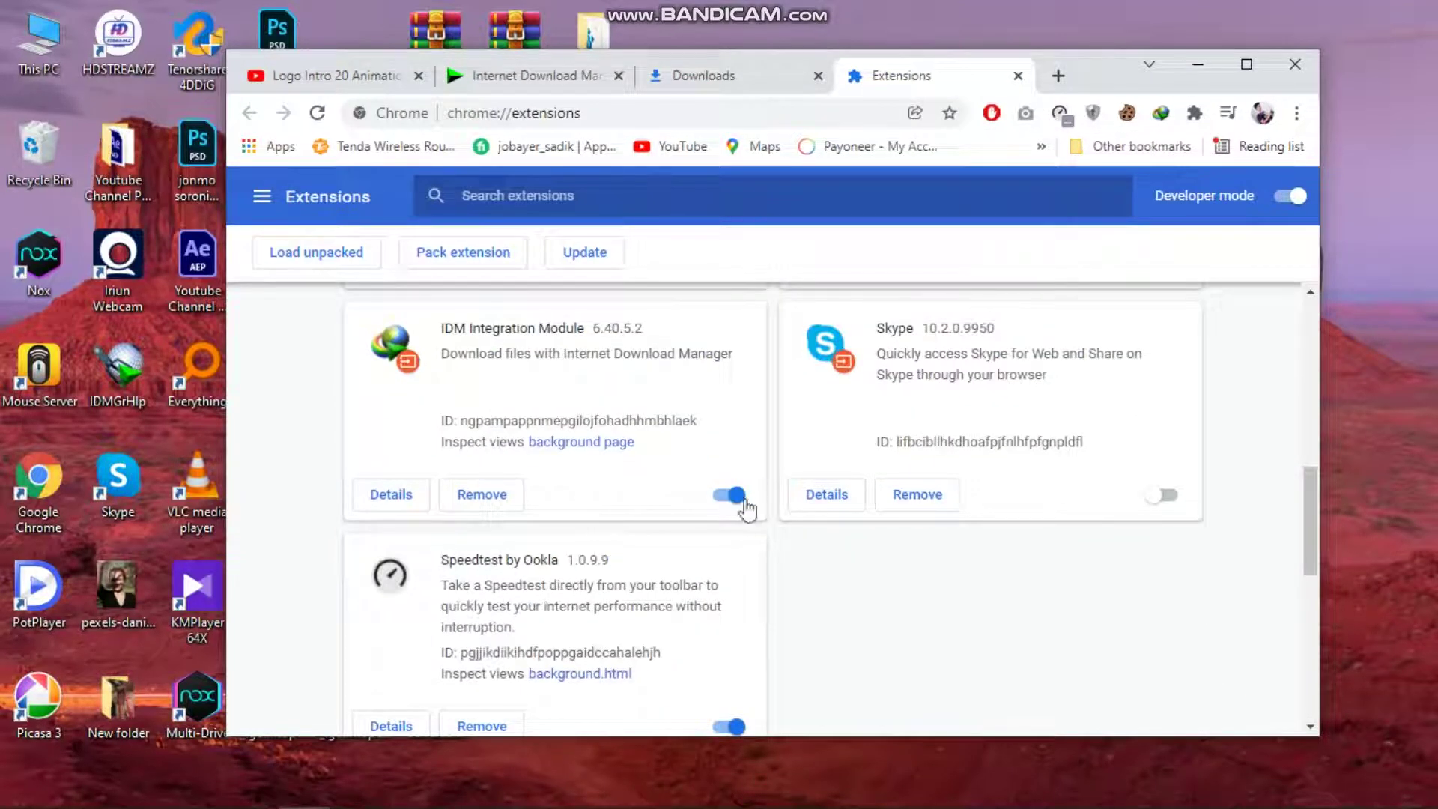
left_click(1019, 75)
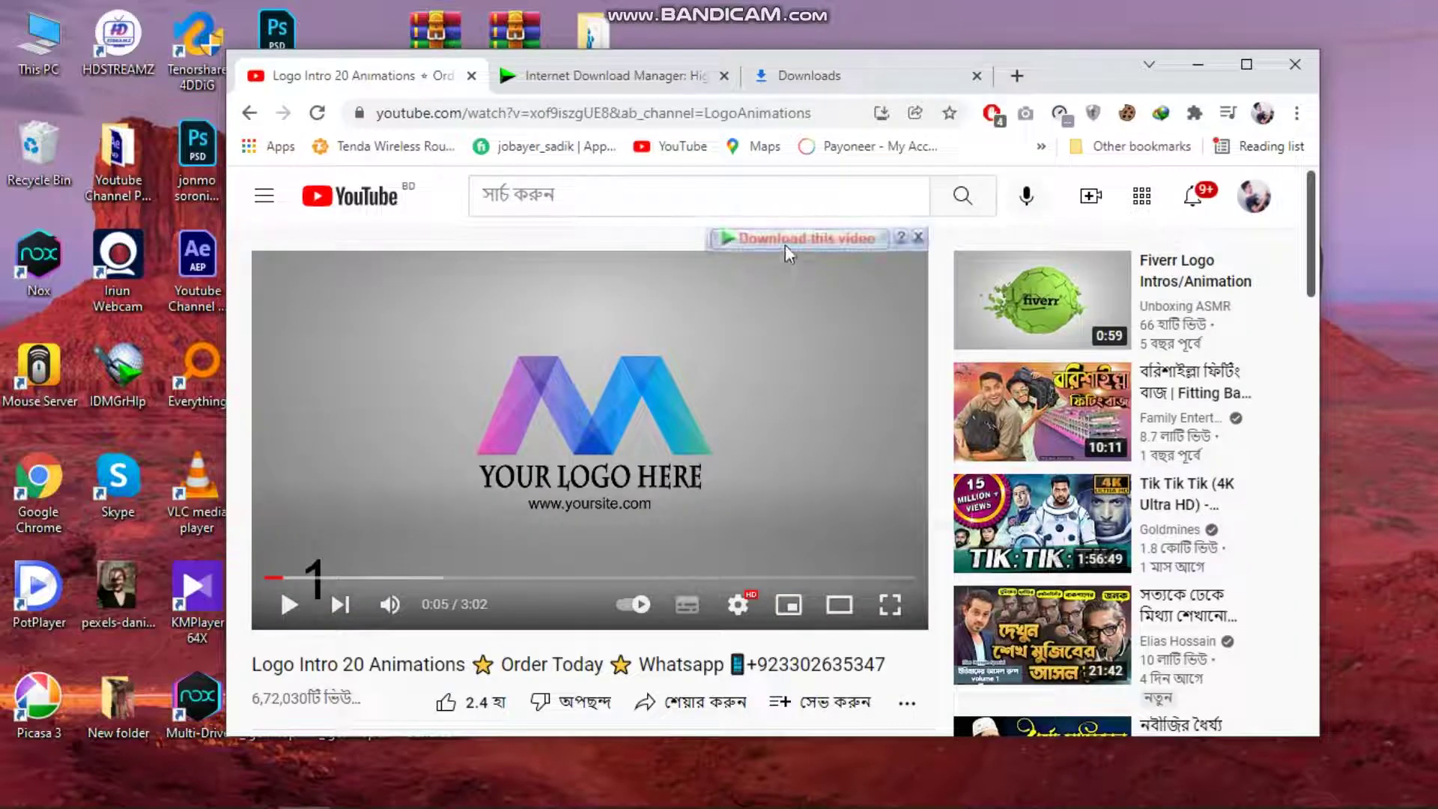
Download the YouTube video through IDM as an MP4 file in 1080p HD quality to the Desktop, and open the downloaded file.
left_click(749, 239)
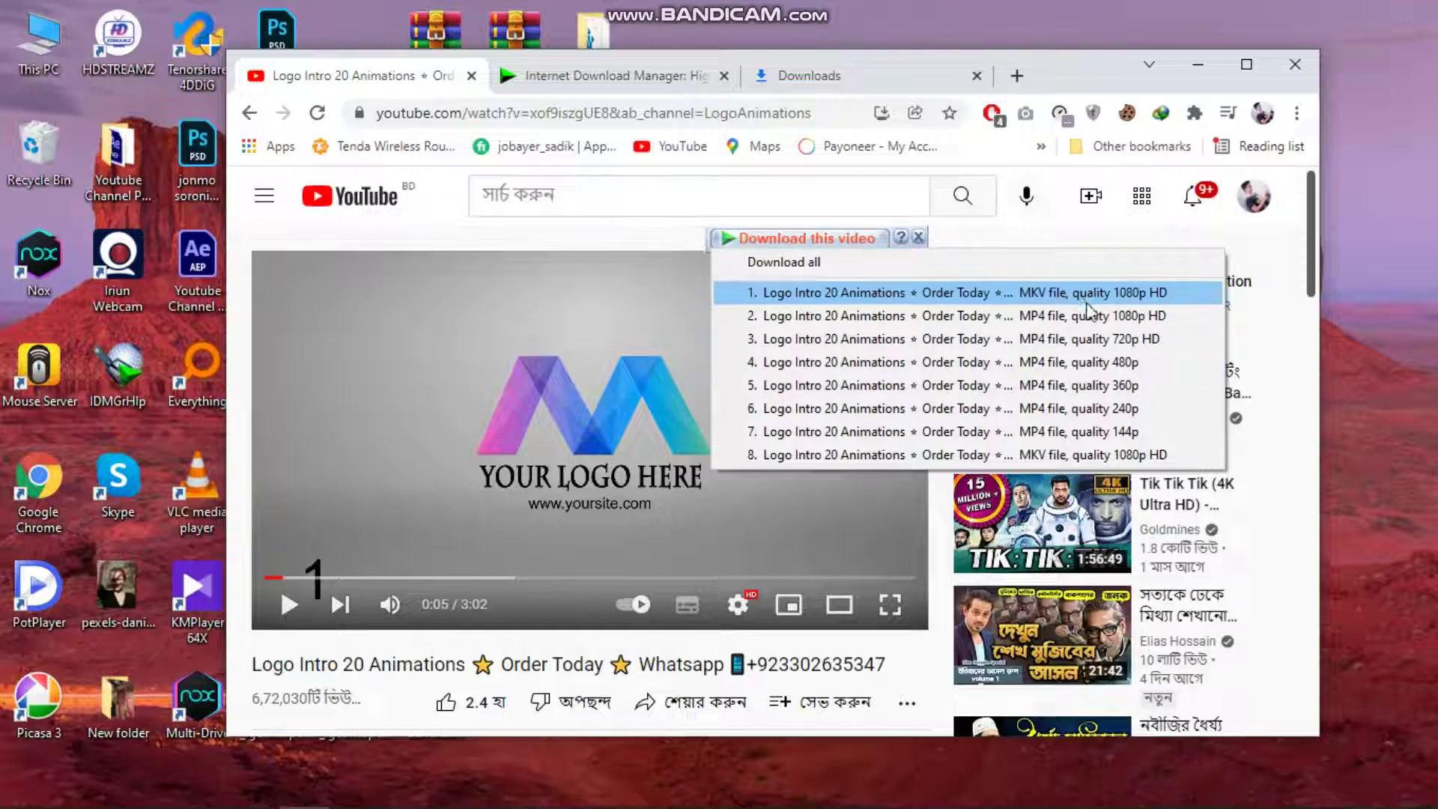
left_click(1047, 318)
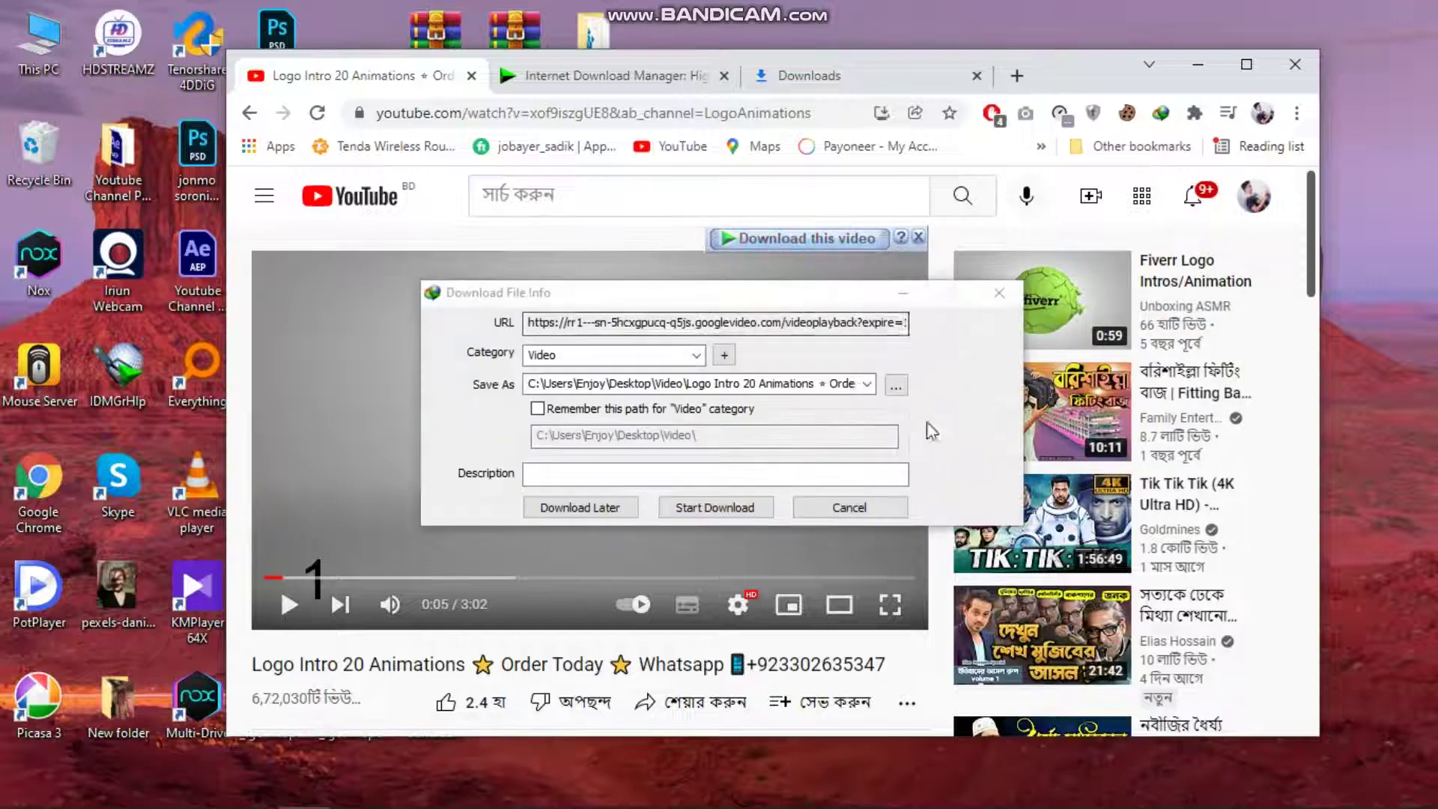
left_click(896, 385)
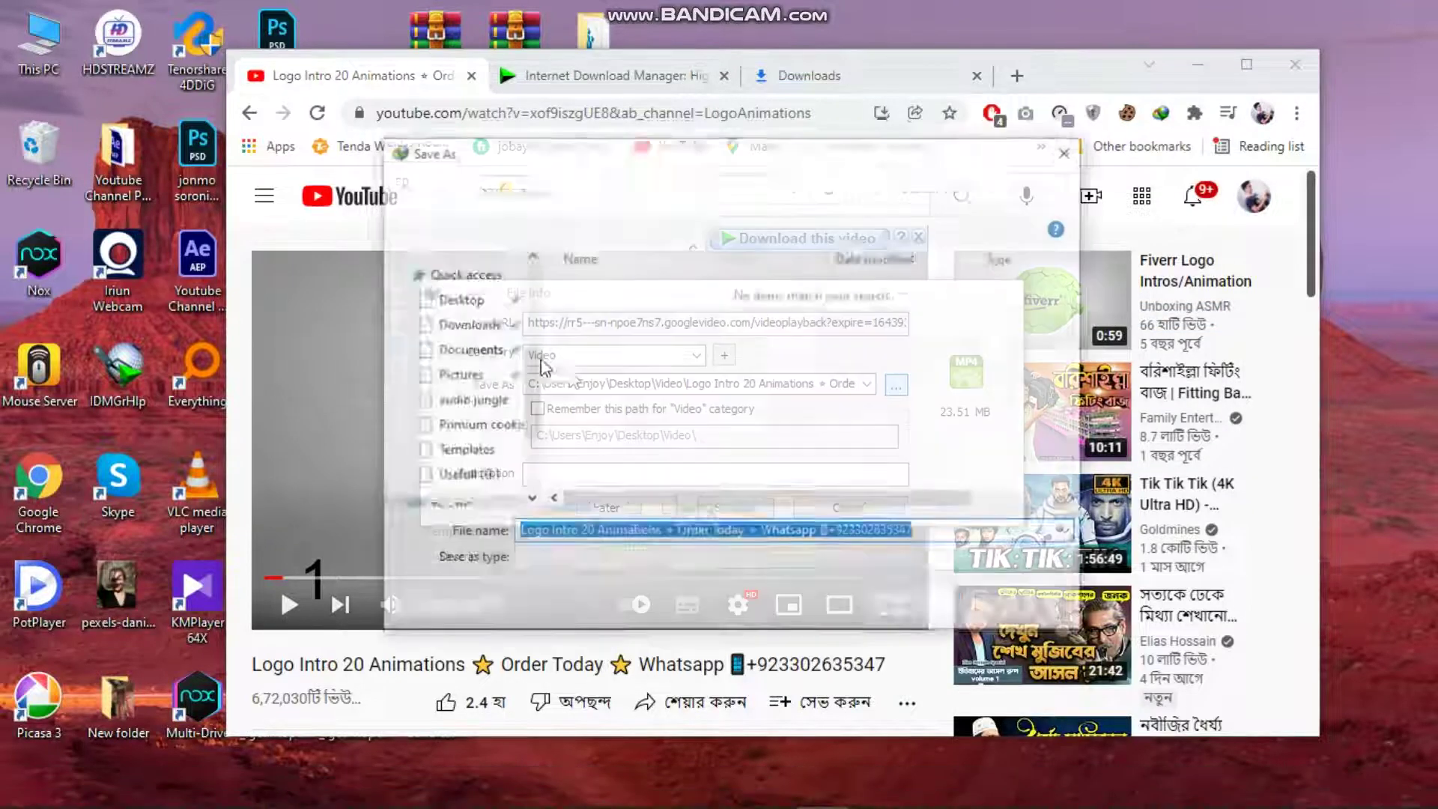
left_click(517, 318)
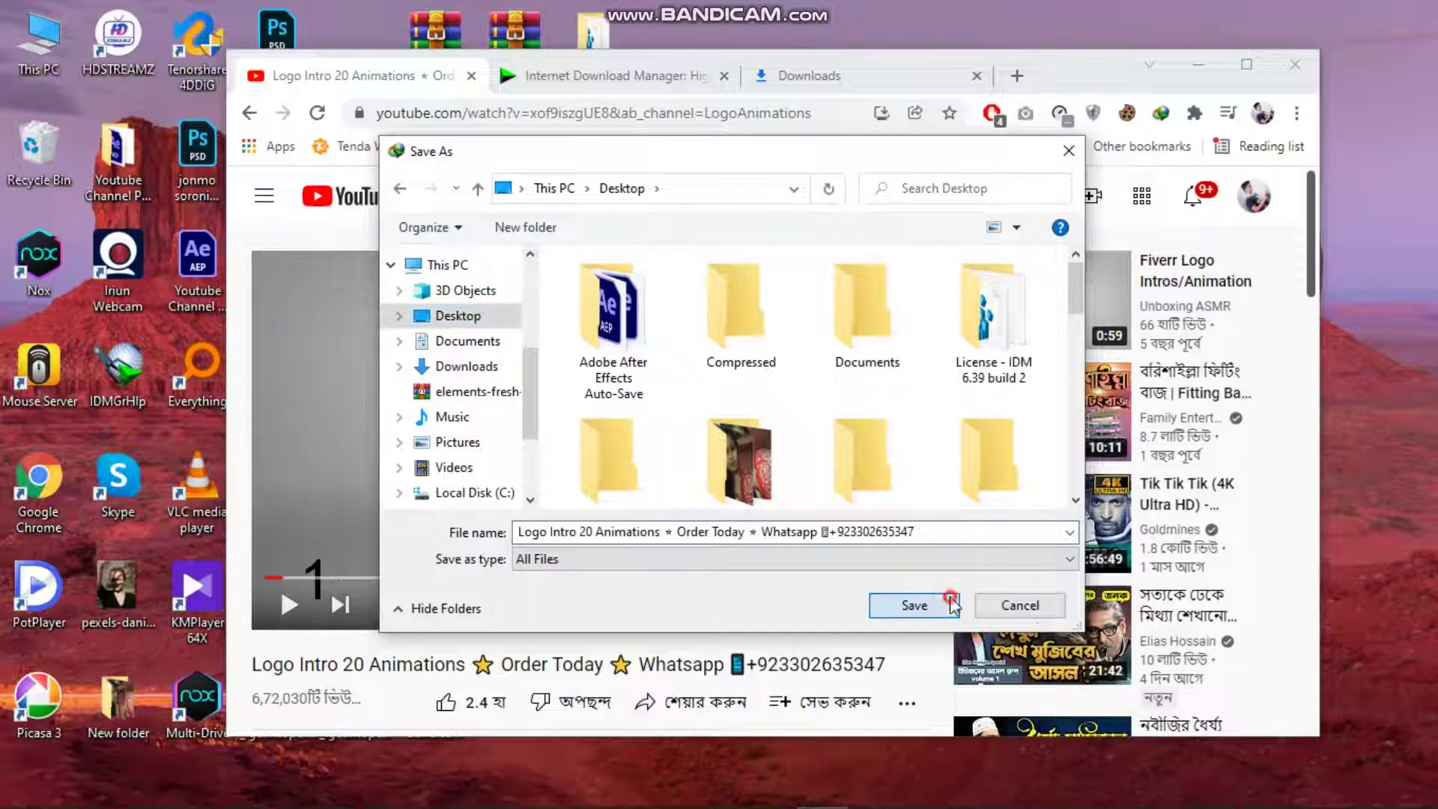
left_click(914, 605)
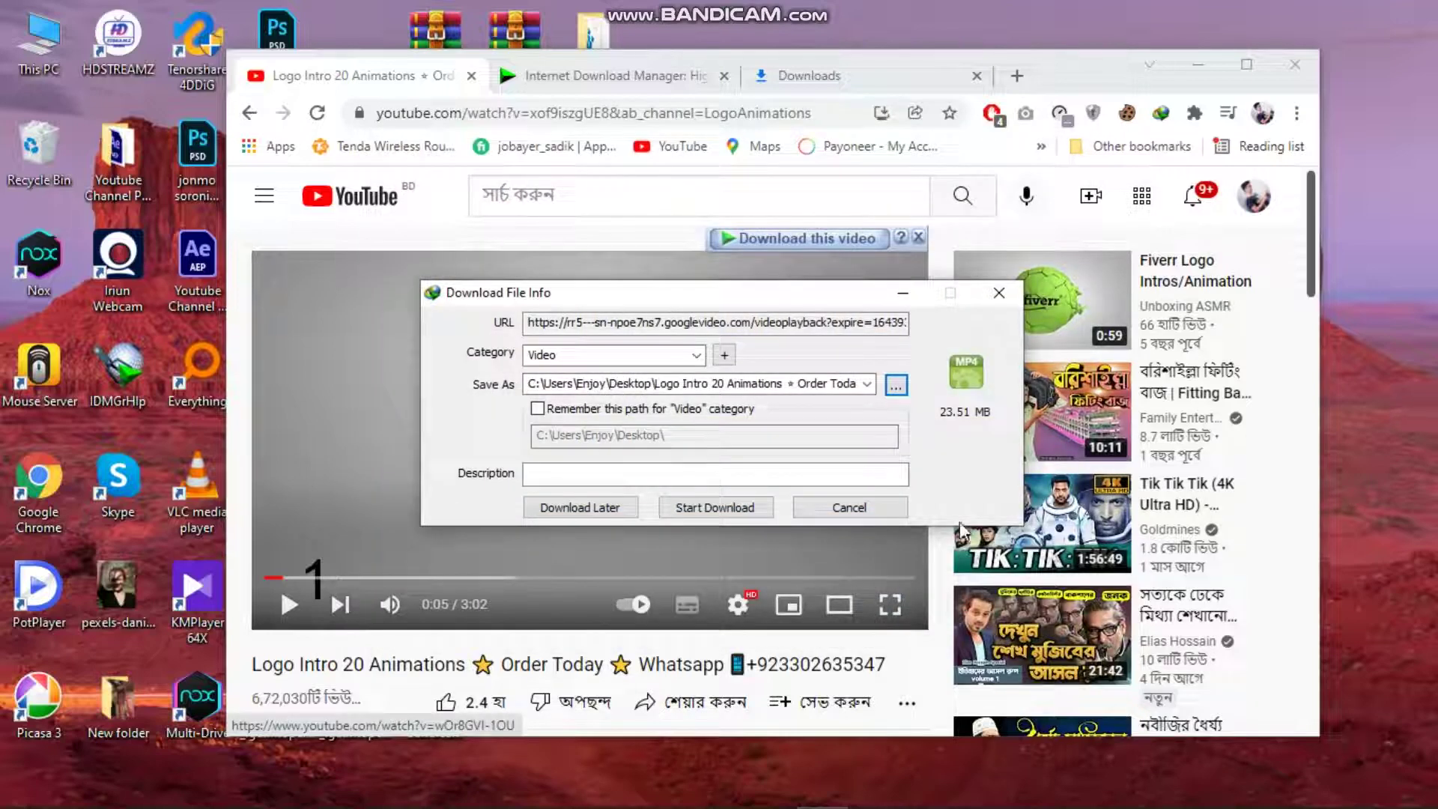
left_click(740, 512)
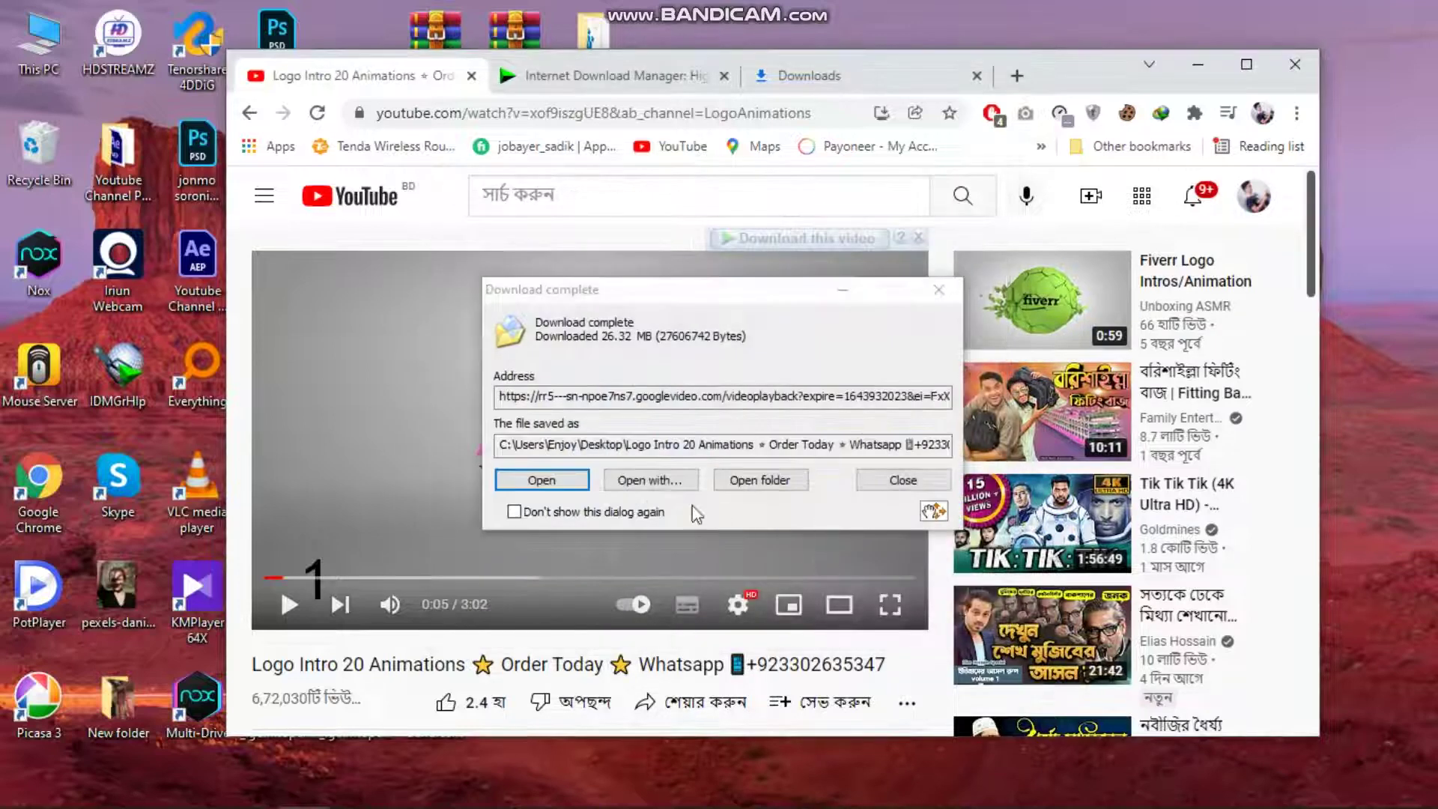
left_click(573, 480)
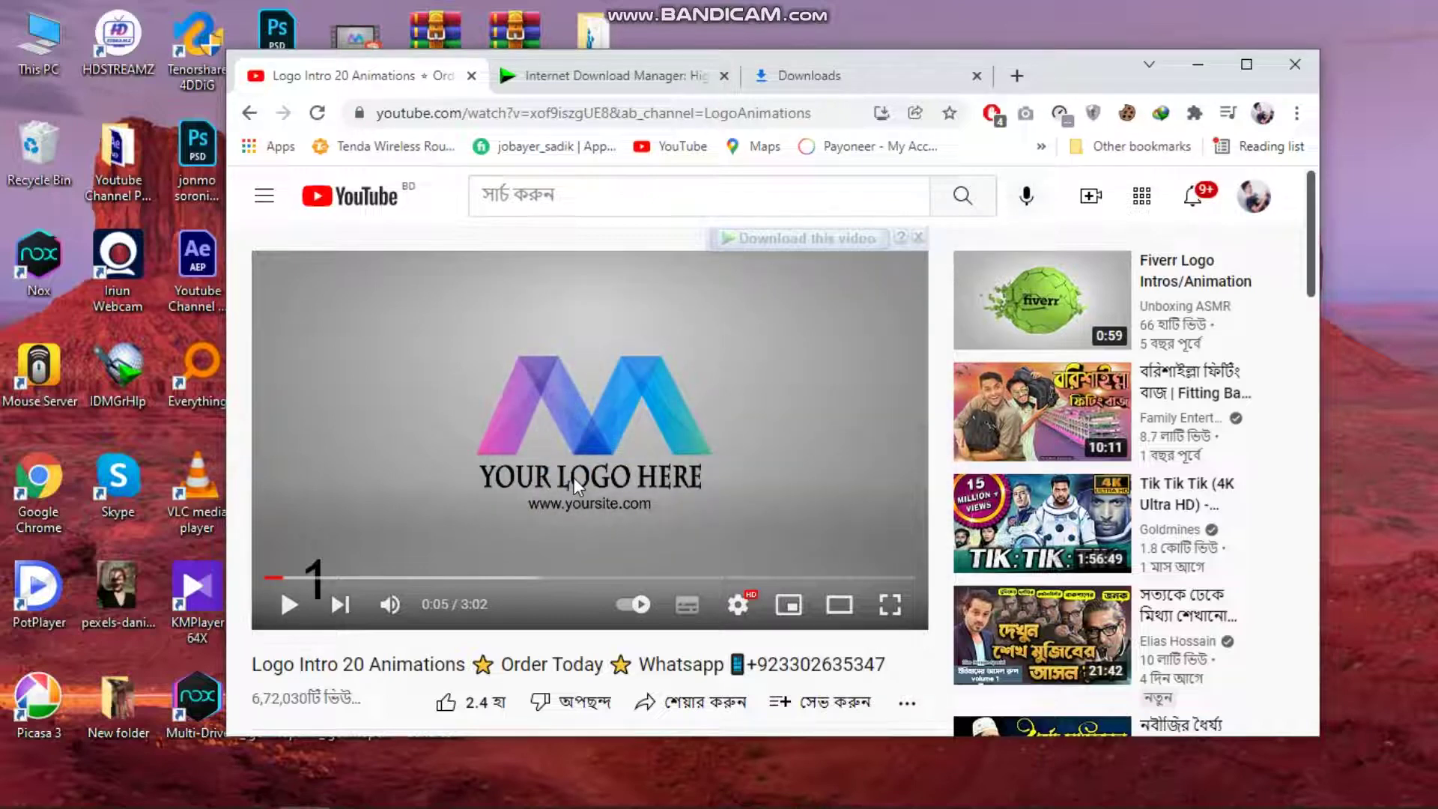